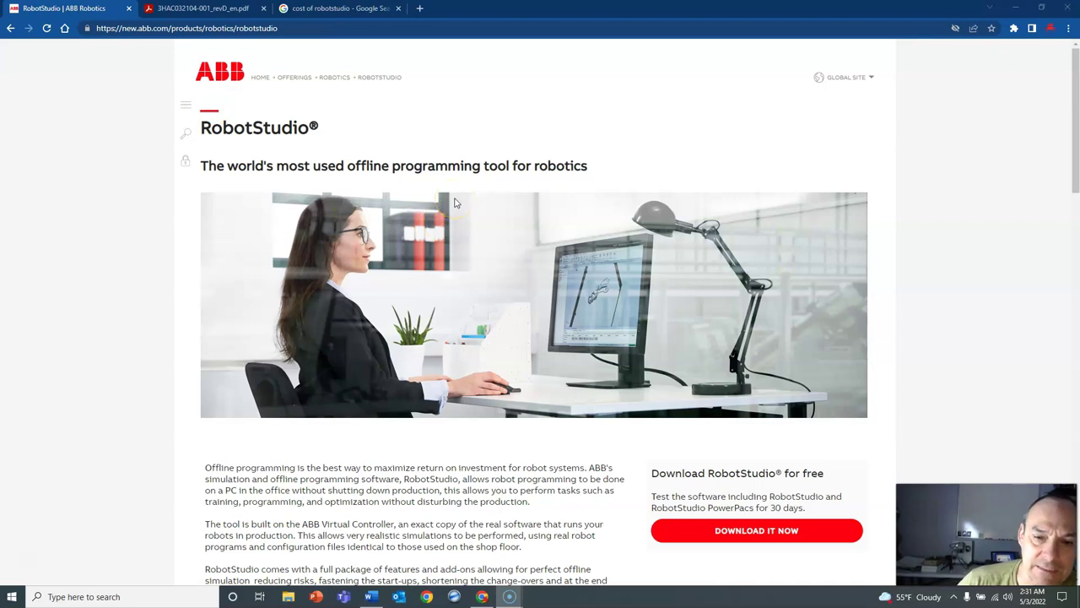
pyautogui.scroll(-2, 454, 203)
pyautogui.scroll(-2, 454, 202)
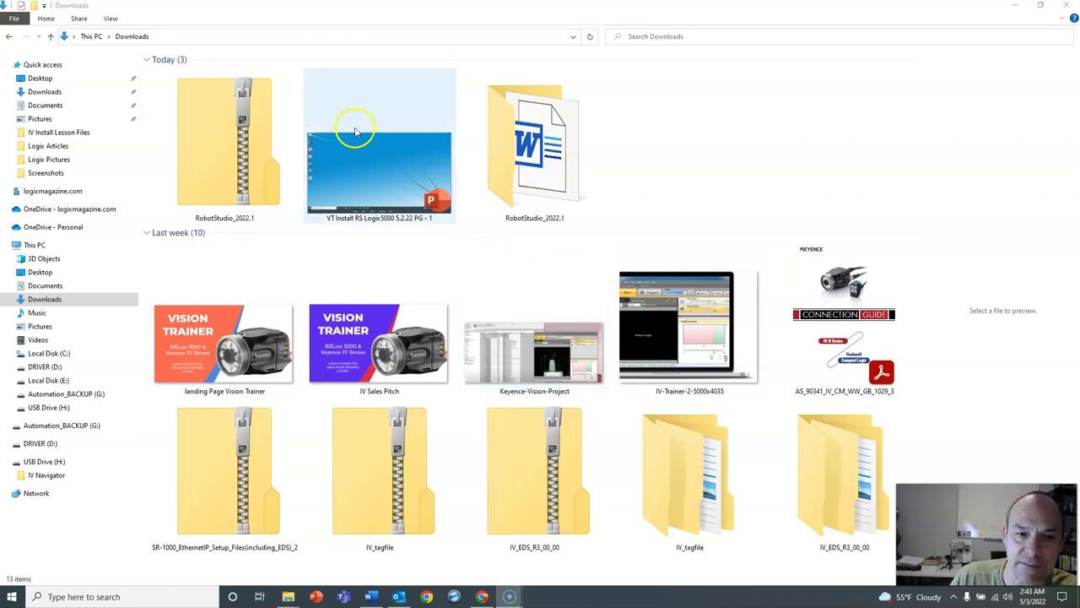
# Run setup.exe from the extracted RobotStudio_2022.1 > RobotStudio folder
pyautogui.doubleClick(550, 174)
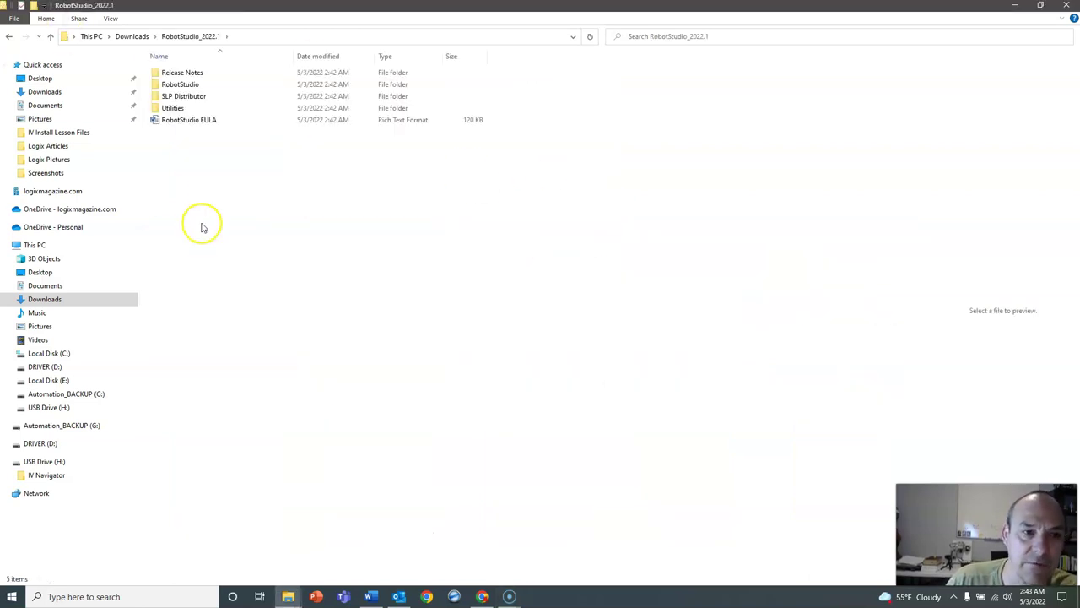
pyautogui.doubleClick(222, 87)
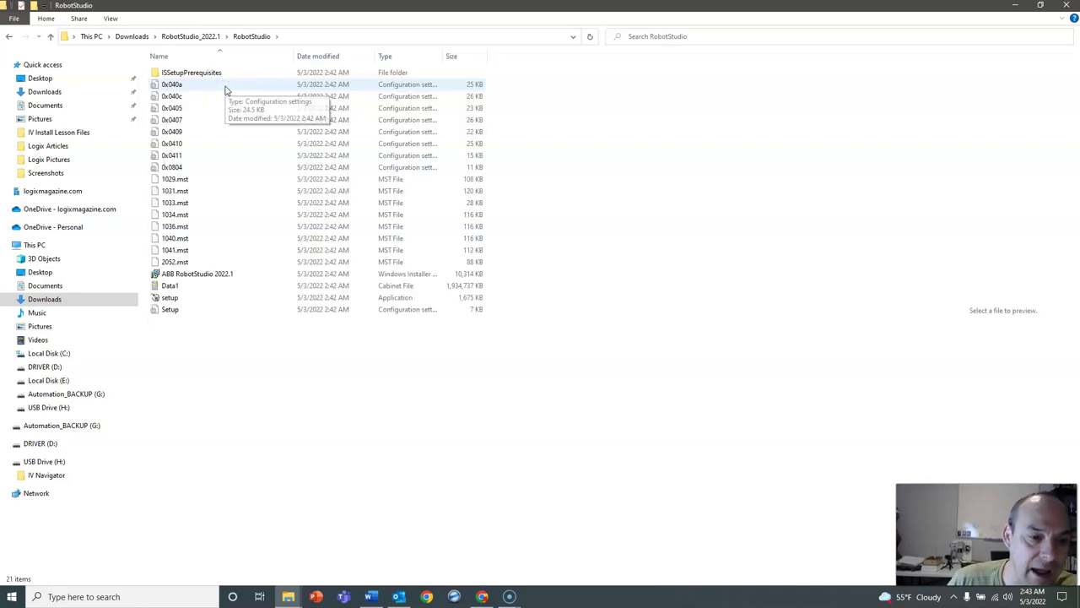
pyautogui.doubleClick(169, 297)
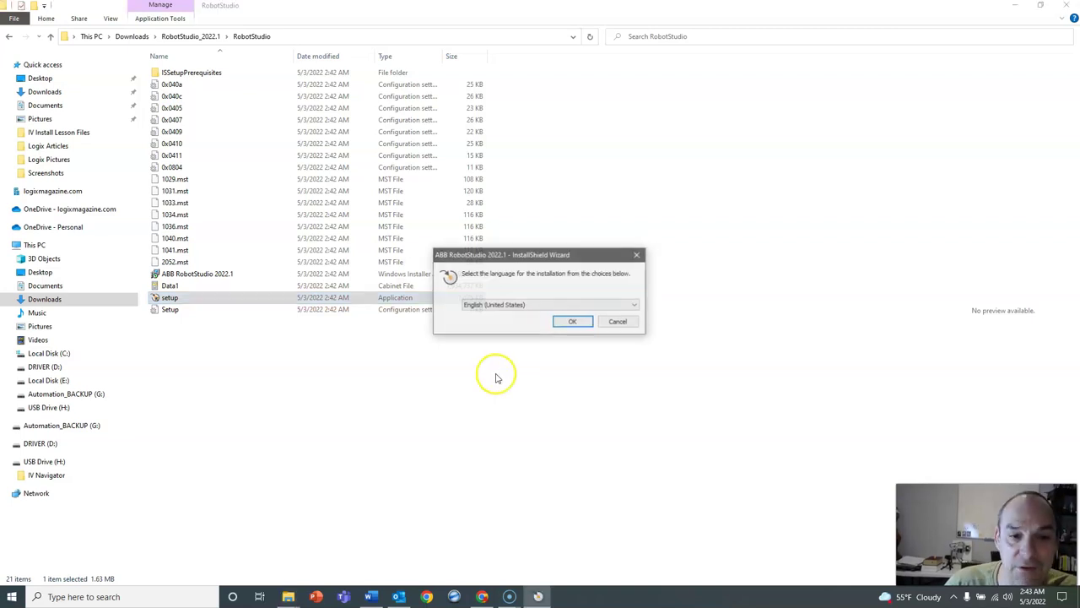
# Choose English (United States), accept license and privacy terms, keep the default folder and Complete setup
pyautogui.click(574, 321)
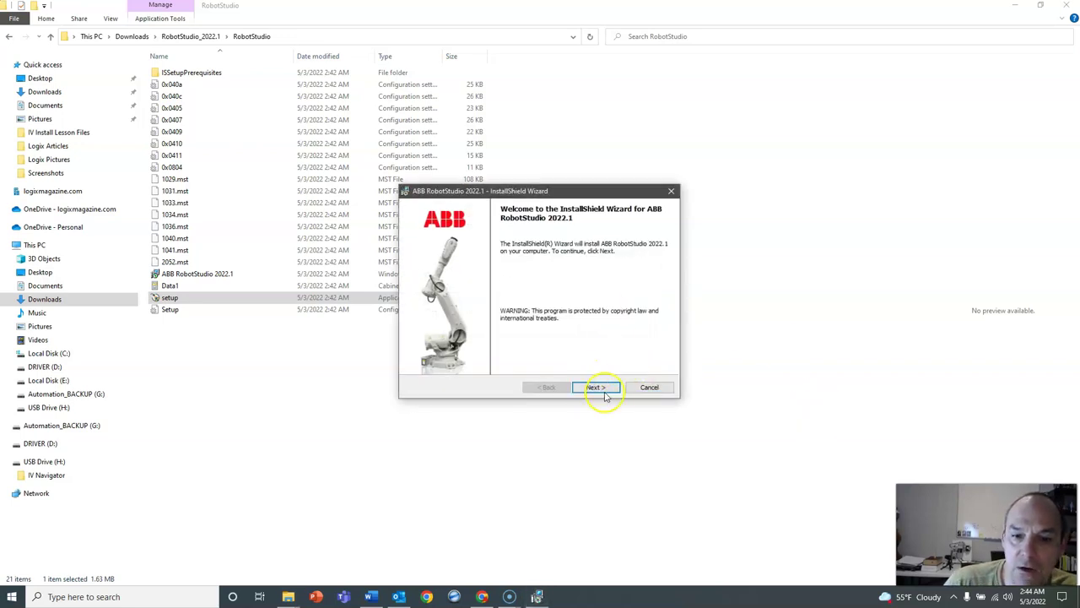
pyautogui.click(595, 387)
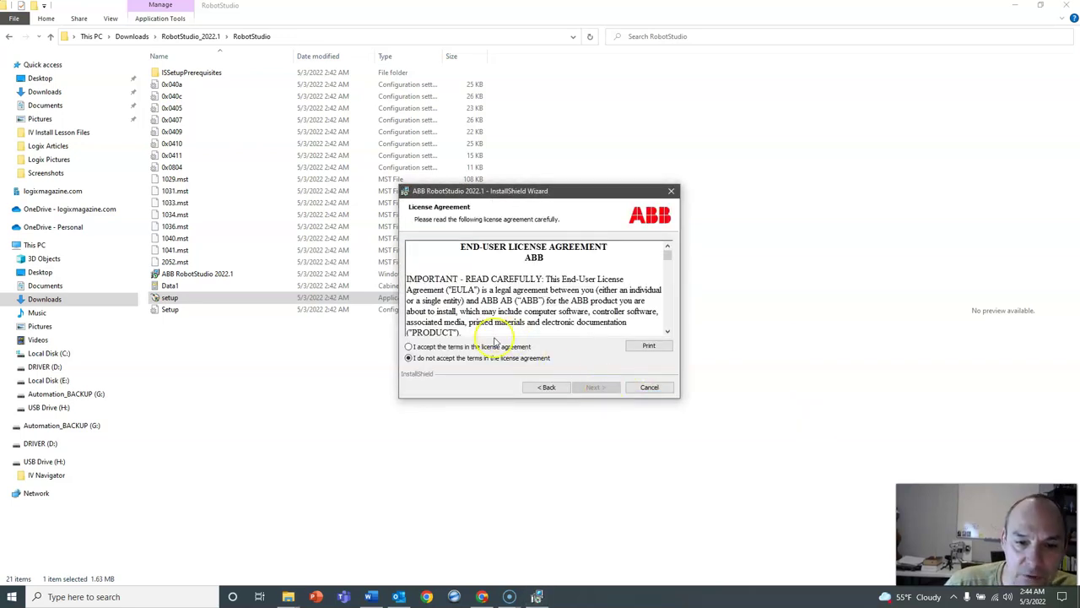
pyautogui.click(408, 346)
pyautogui.click(596, 387)
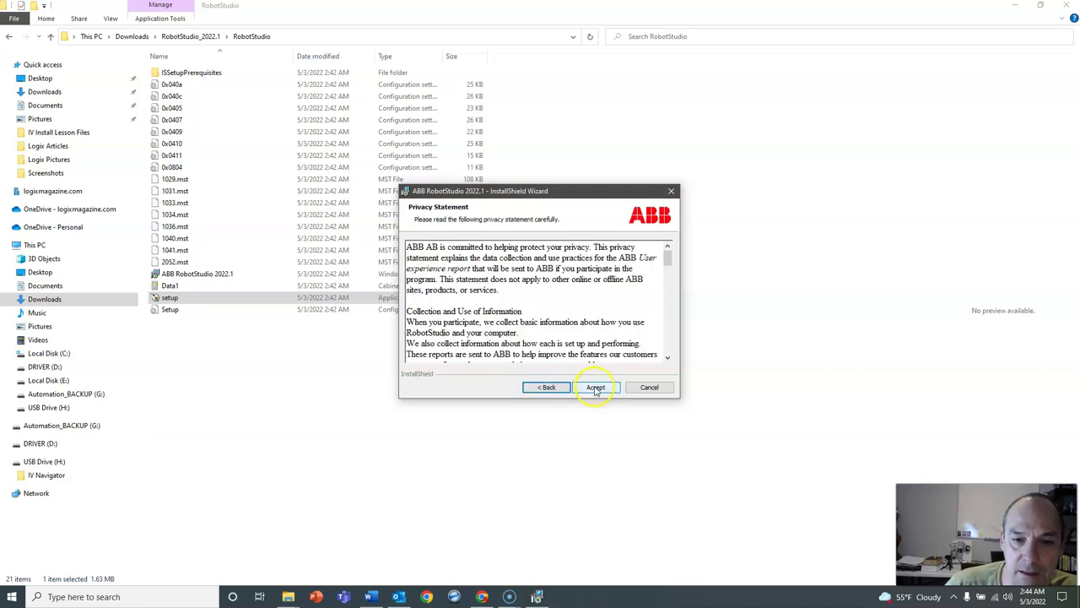
pyautogui.click(596, 388)
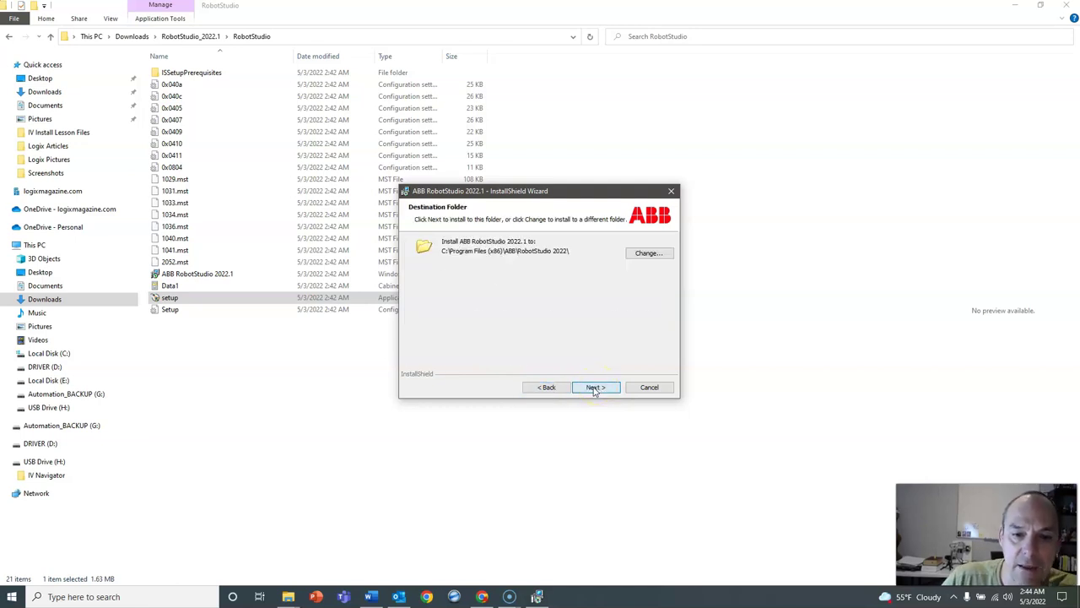
pyautogui.click(598, 388)
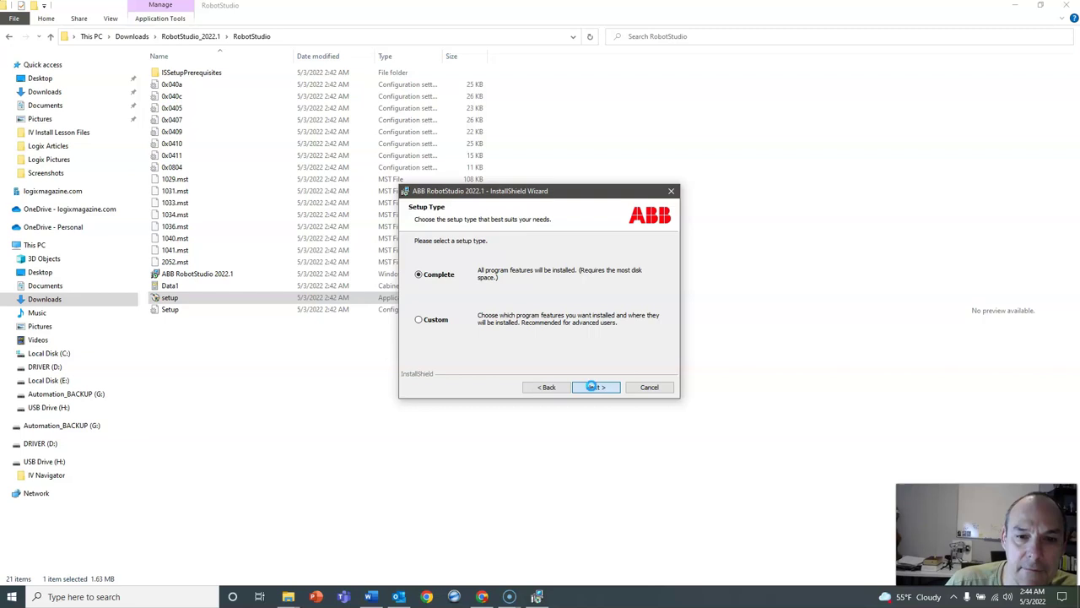
pyautogui.click(597, 389)
# Look through the ABB thank-you, operating manual, cost search and campaign tabs, then go back a page
pyautogui.click(481, 597)
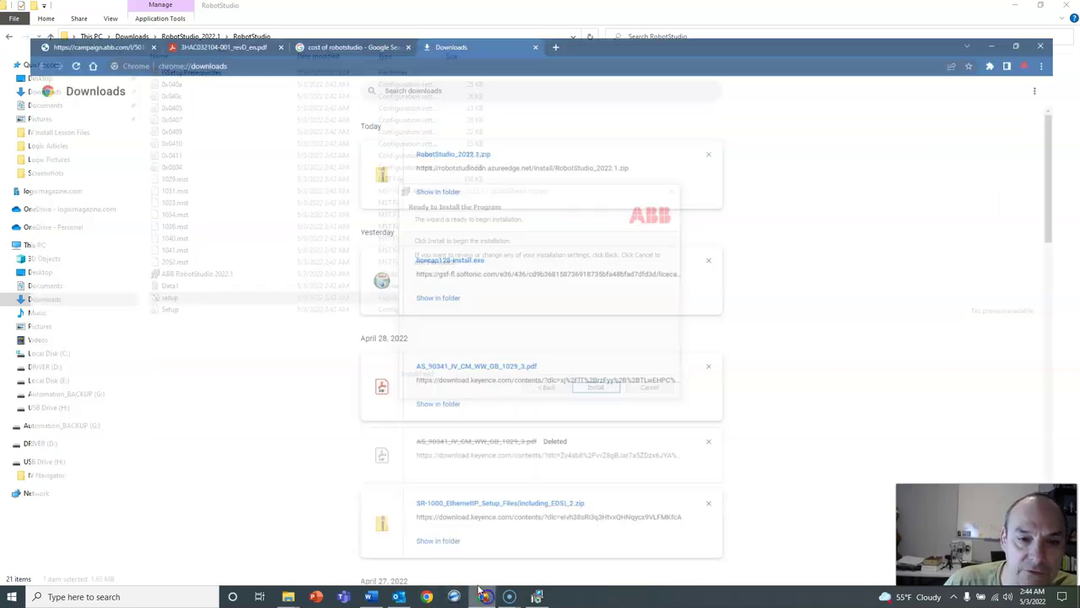
pyautogui.click(72, 8)
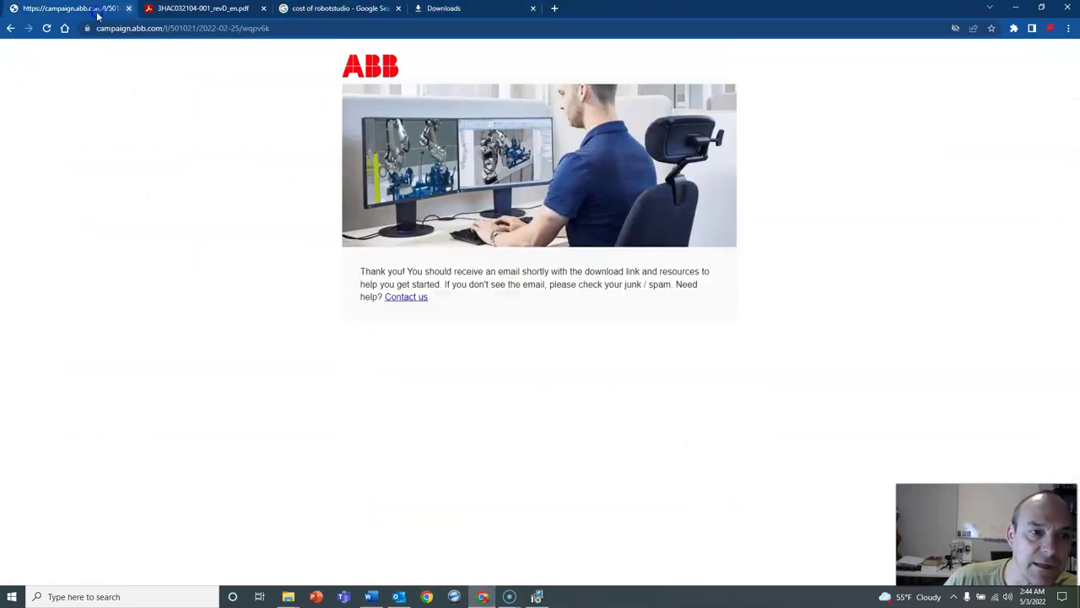
pyautogui.click(169, 9)
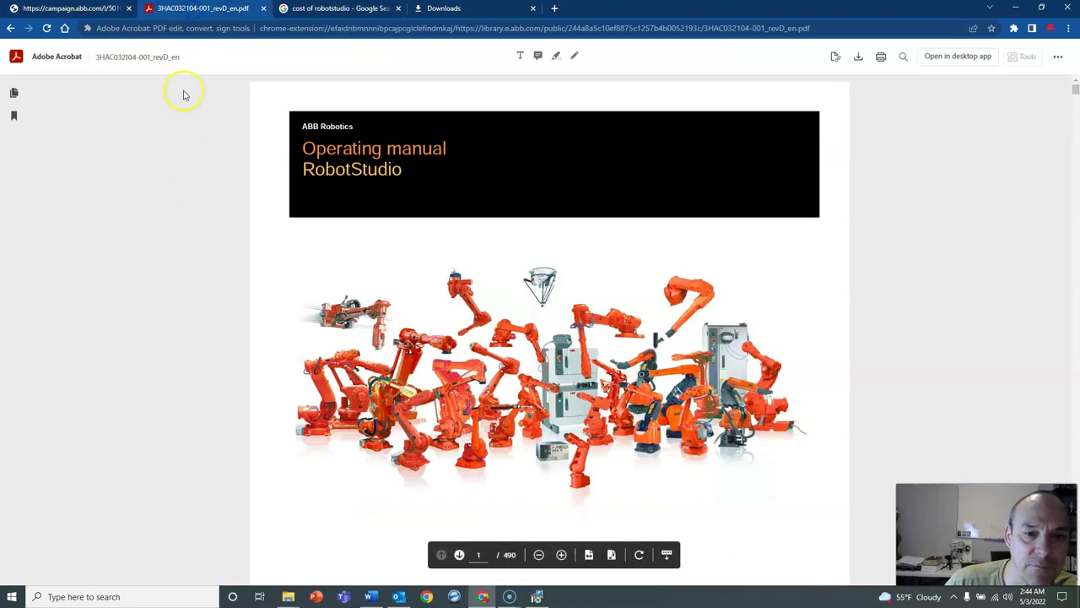
pyautogui.click(344, 8)
pyautogui.click(110, 9)
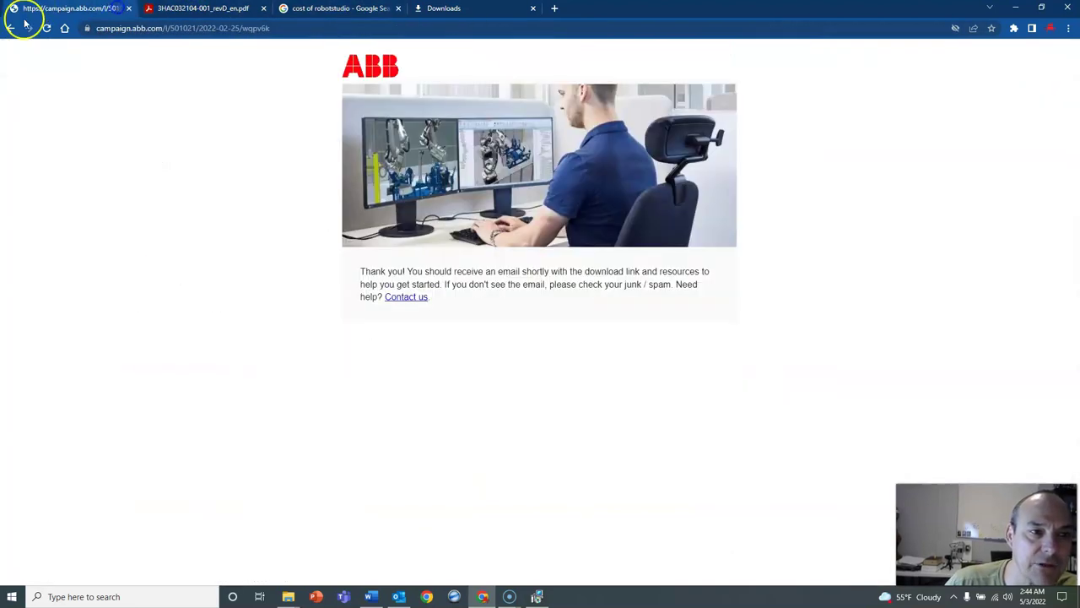
pyautogui.click(11, 28)
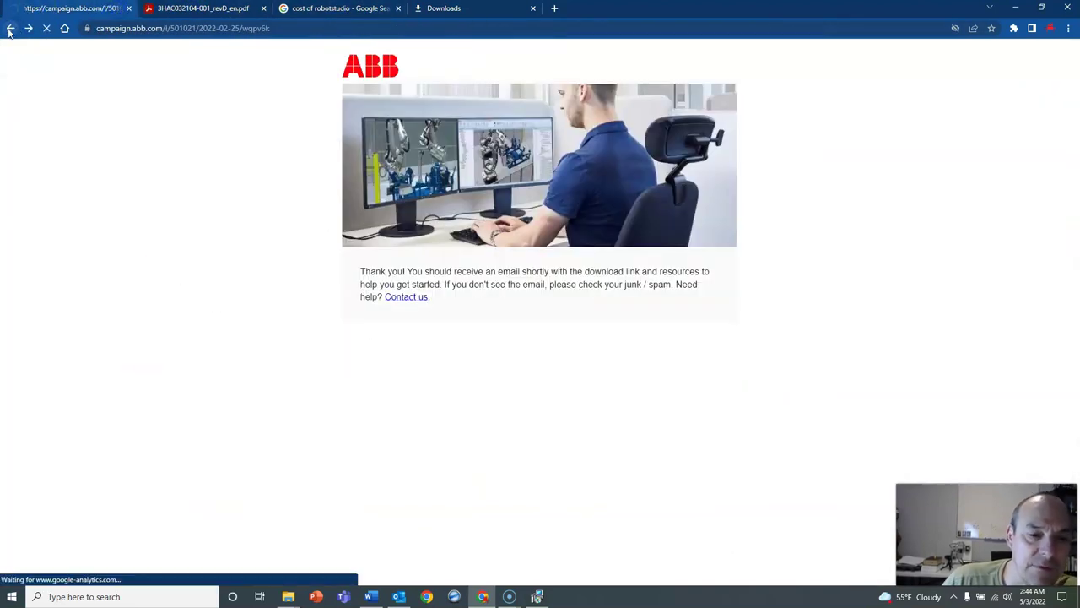
# Start the RobotStudio 2022.1 installation and return Chrome to the RobotStudio product page
pyautogui.click(538, 597)
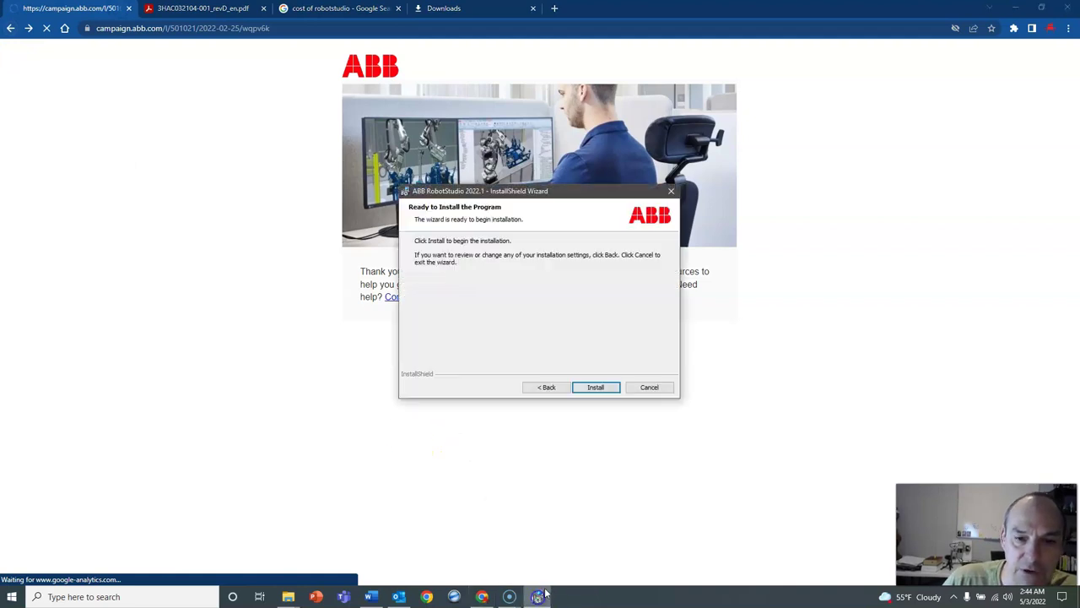
pyautogui.click(596, 387)
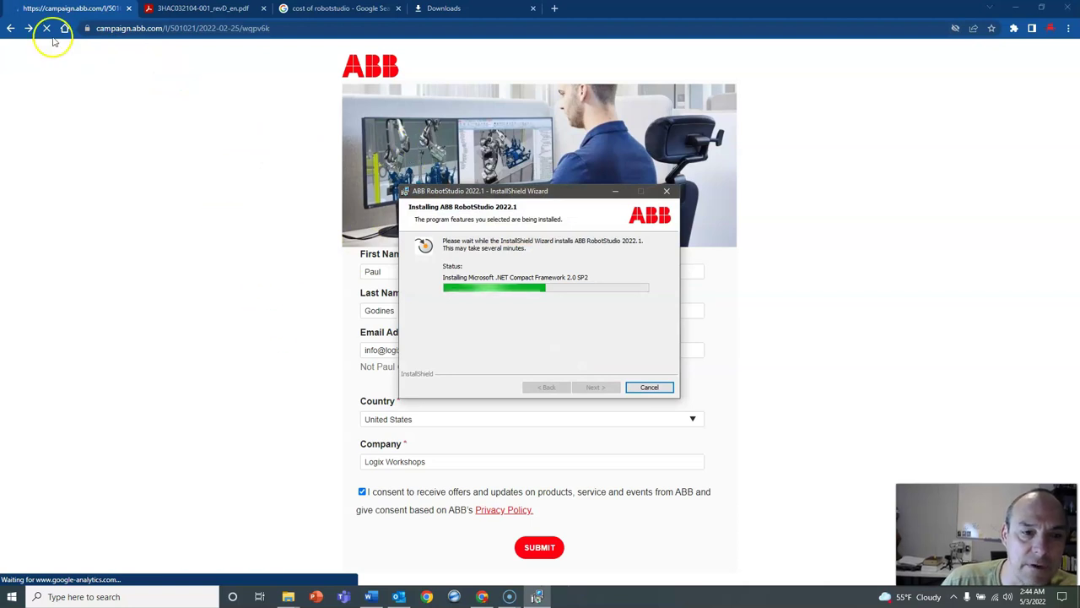
pyautogui.click(10, 28)
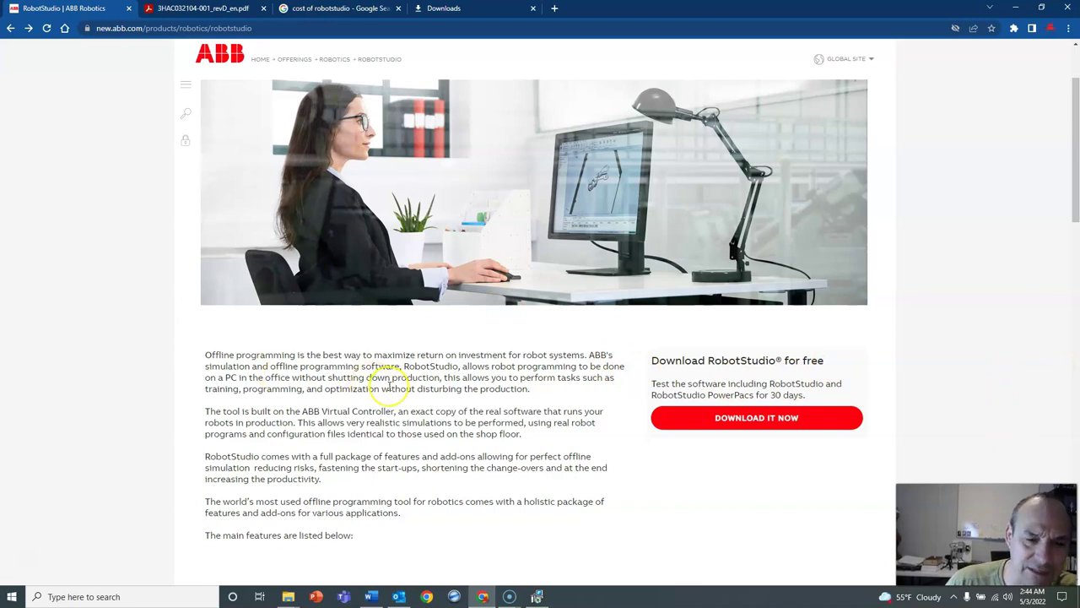
# Bring the installer forward to check its file-copying progress
pyautogui.click(537, 597)
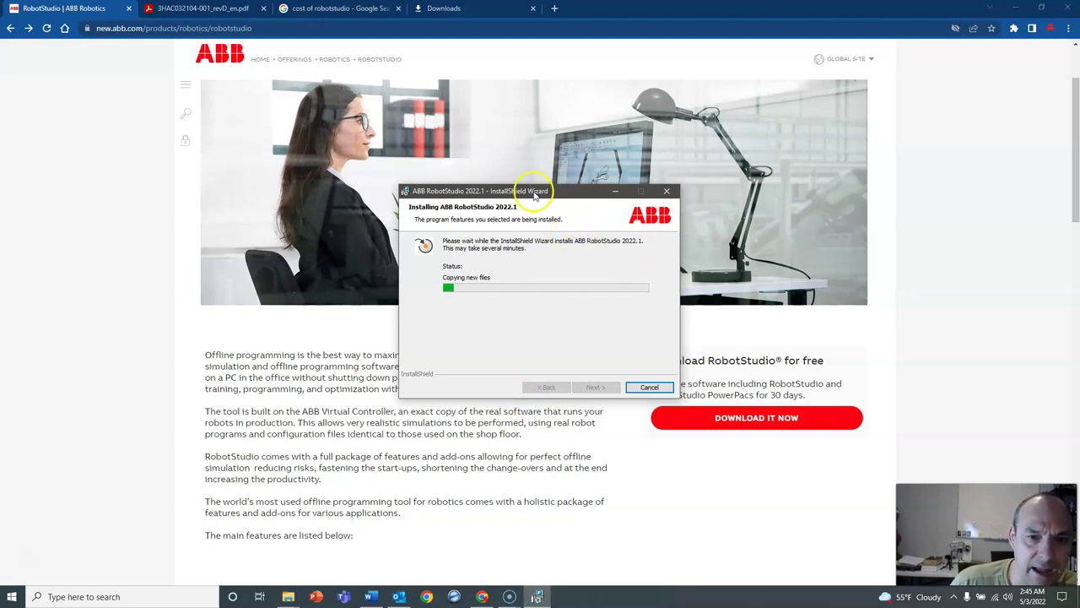
pyautogui.moveTo(535, 193); pyautogui.dragTo(923, 174)
pyautogui.scroll(-4, 68, 265)
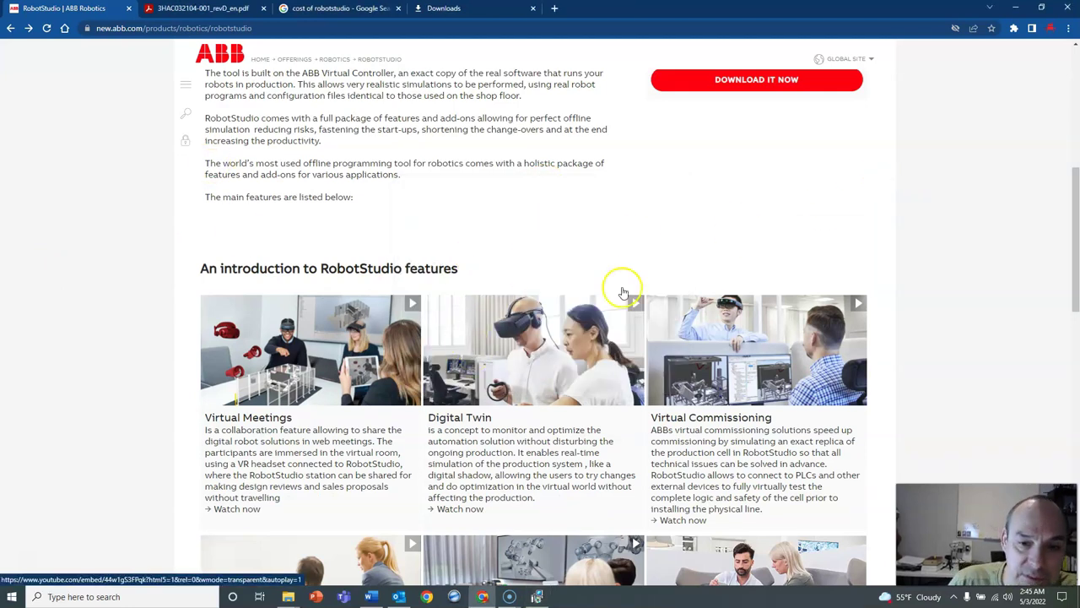
pyautogui.scroll(-2, 641, 279)
pyautogui.scroll(-3, 489, 362)
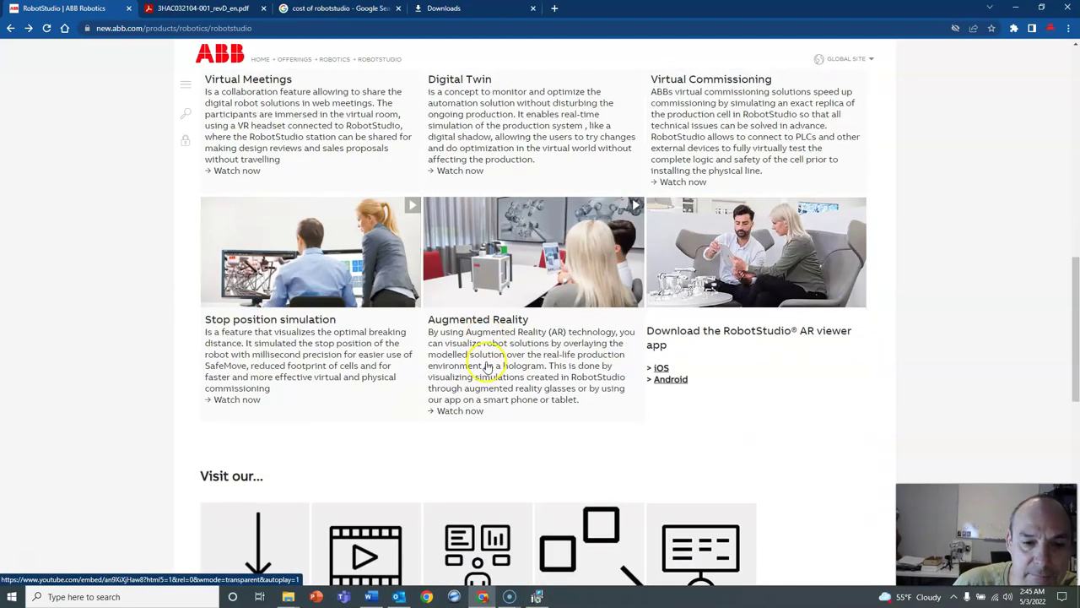
pyautogui.scroll(-2, 650, 371)
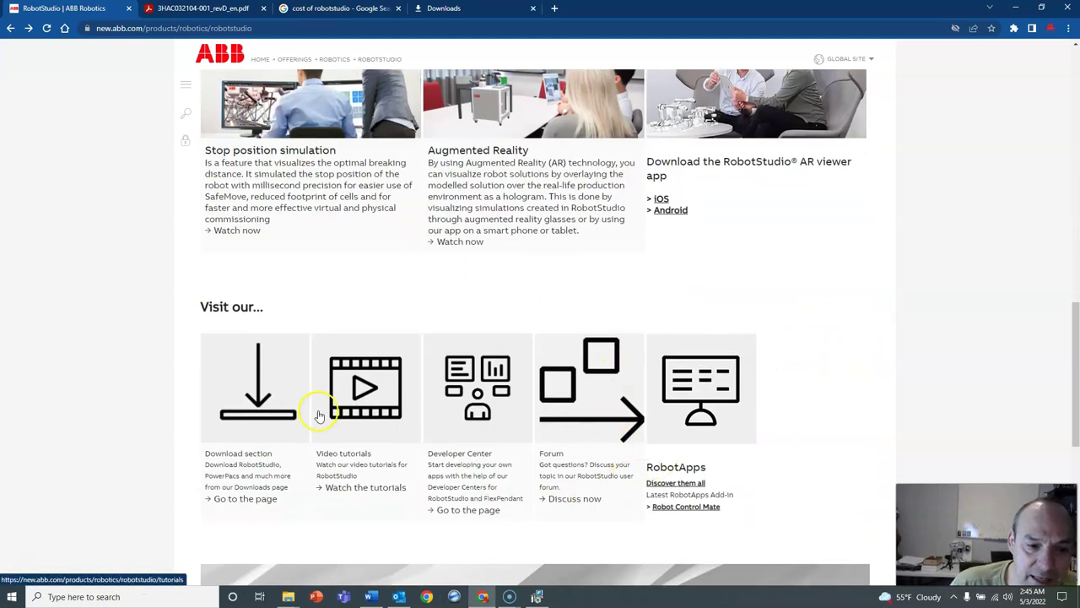
pyautogui.click(366, 390)
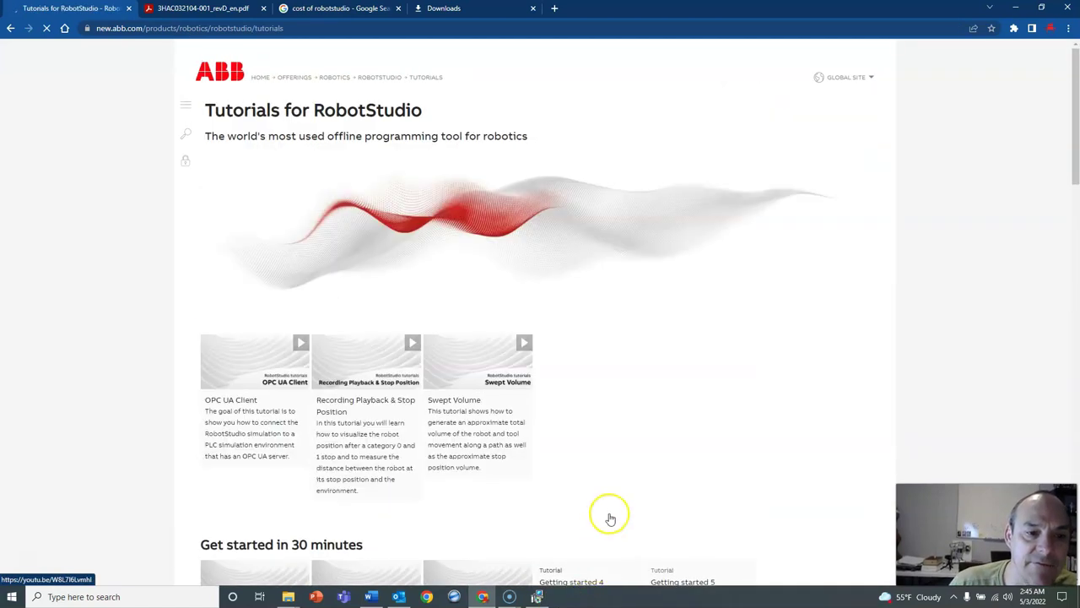
pyautogui.scroll(-3, 612, 517)
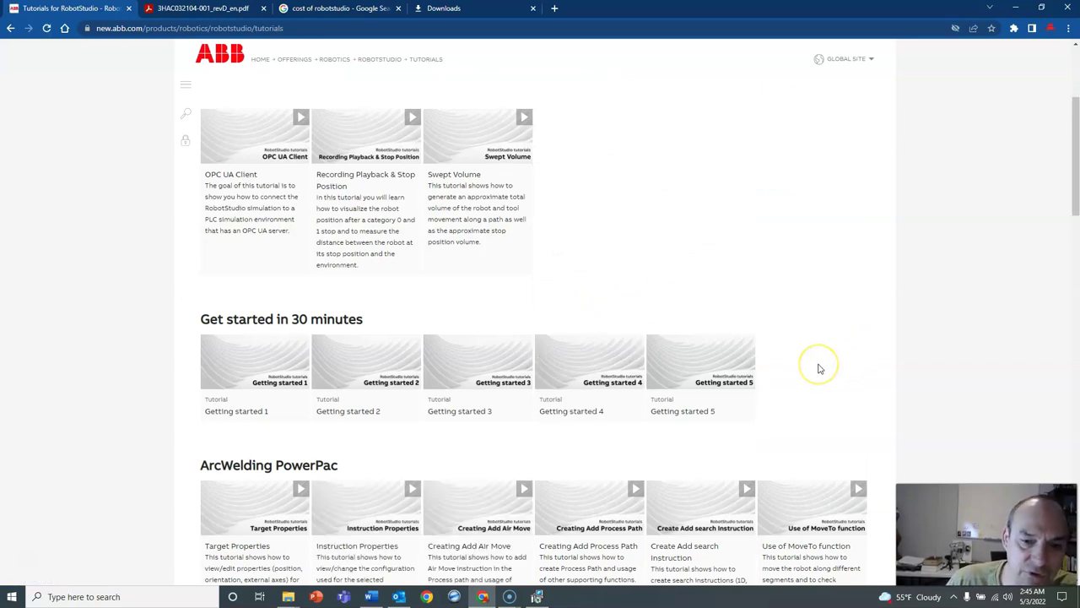
pyautogui.scroll(-3, 801, 363)
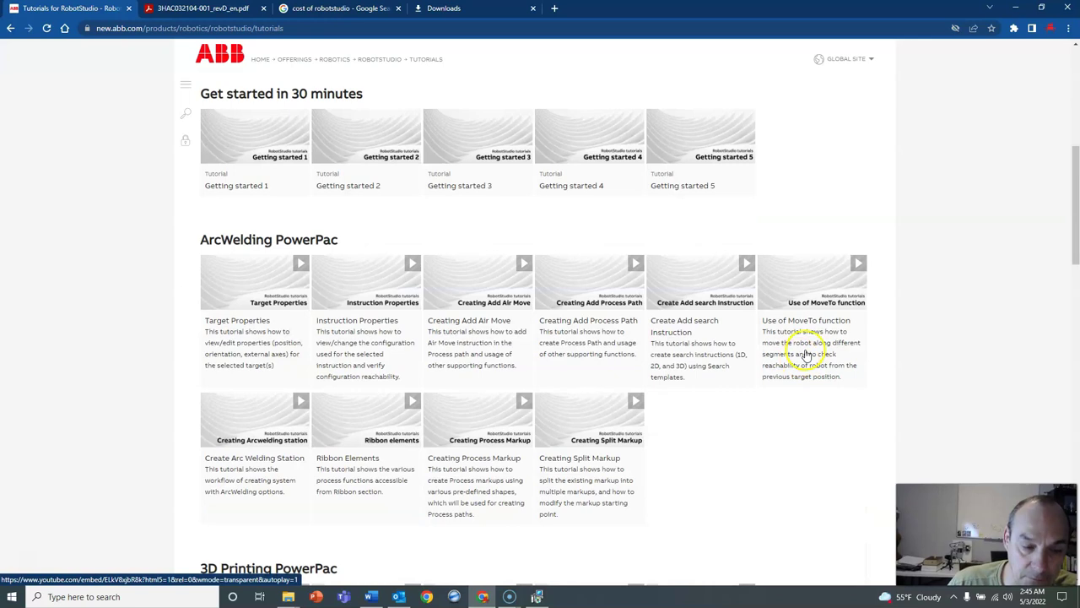
pyautogui.scroll(-3, 774, 355)
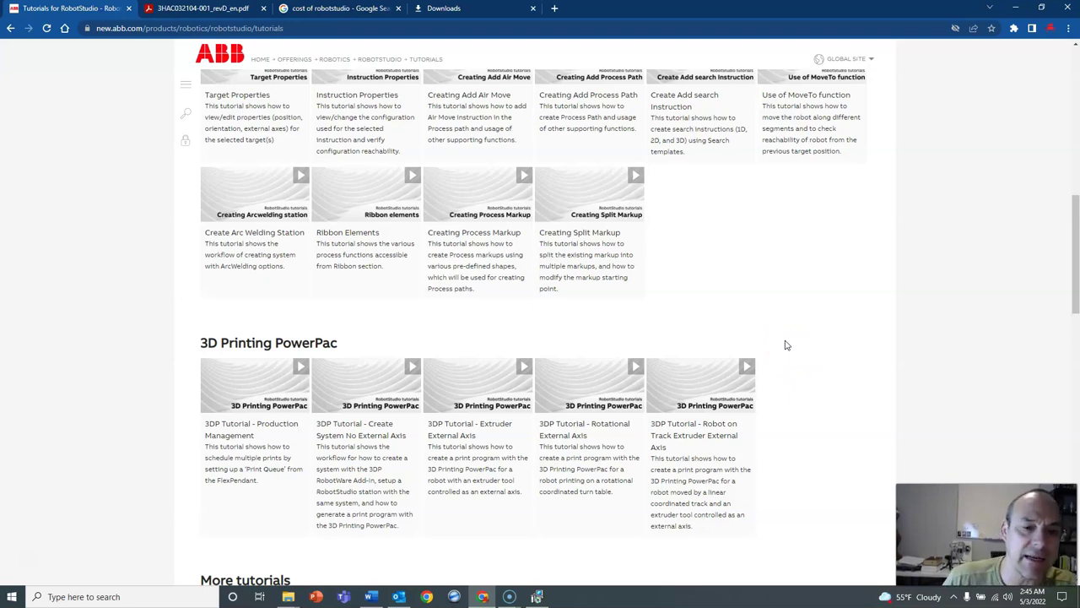
pyautogui.scroll(-4, 785, 345)
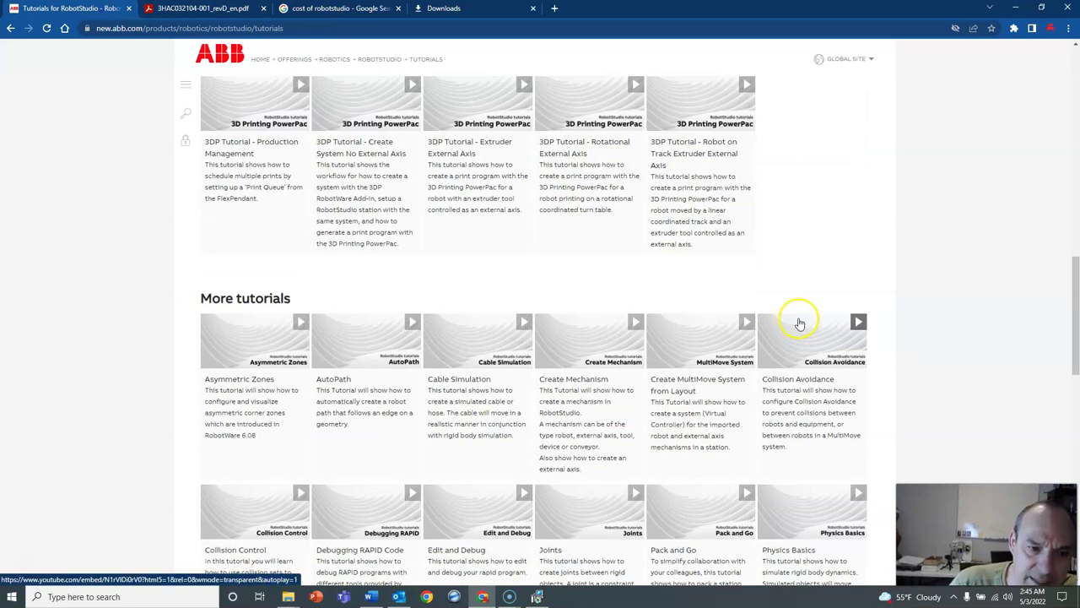
pyautogui.scroll(-4, 800, 322)
pyautogui.scroll(-4, 870, 317)
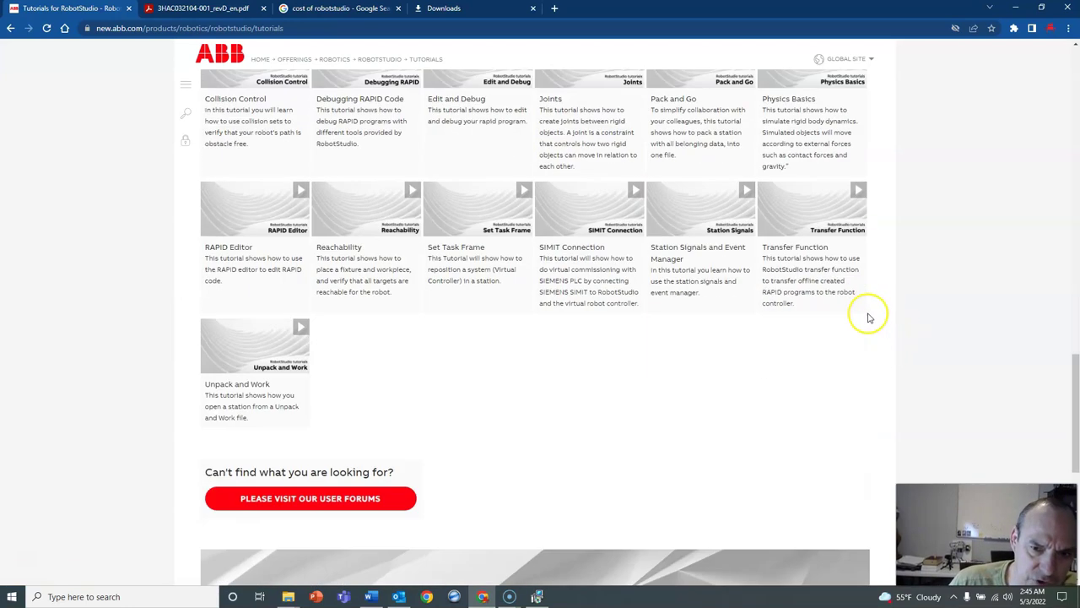
pyautogui.scroll(-4, 870, 318)
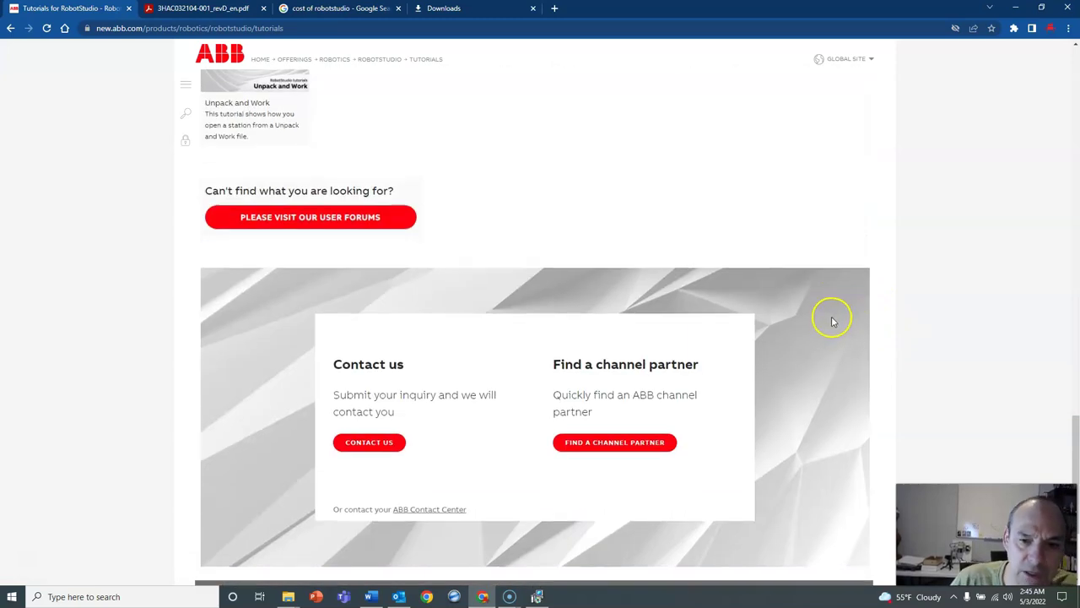
pyautogui.scroll(8, 861, 312)
pyautogui.scroll(6, 861, 312)
pyautogui.scroll(3, 861, 312)
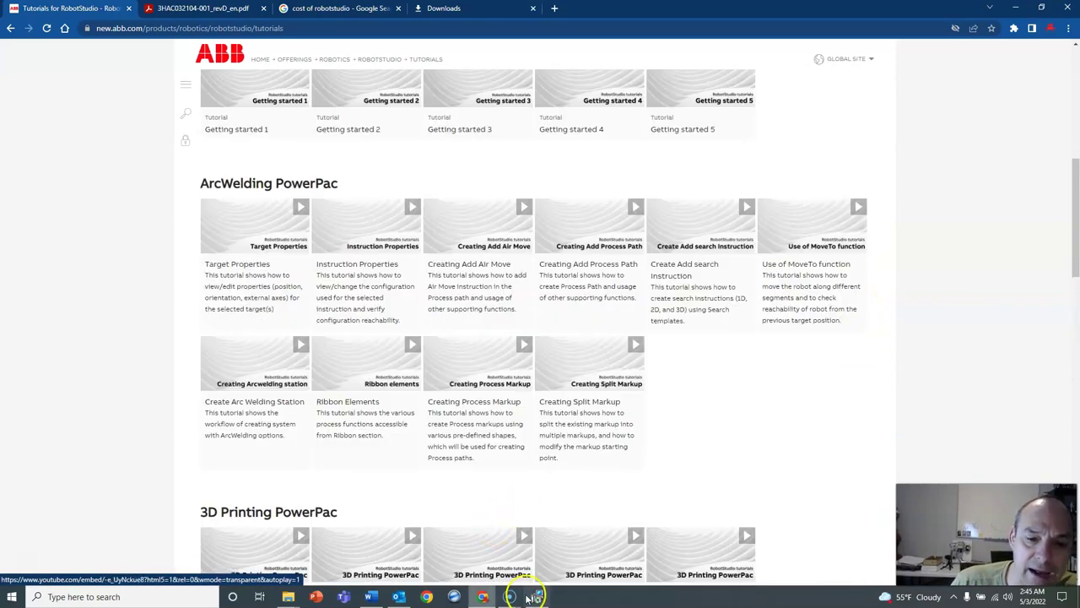
pyautogui.scroll(4, 616, 413)
pyautogui.scroll(2, 629, 414)
pyautogui.scroll(3, 628, 414)
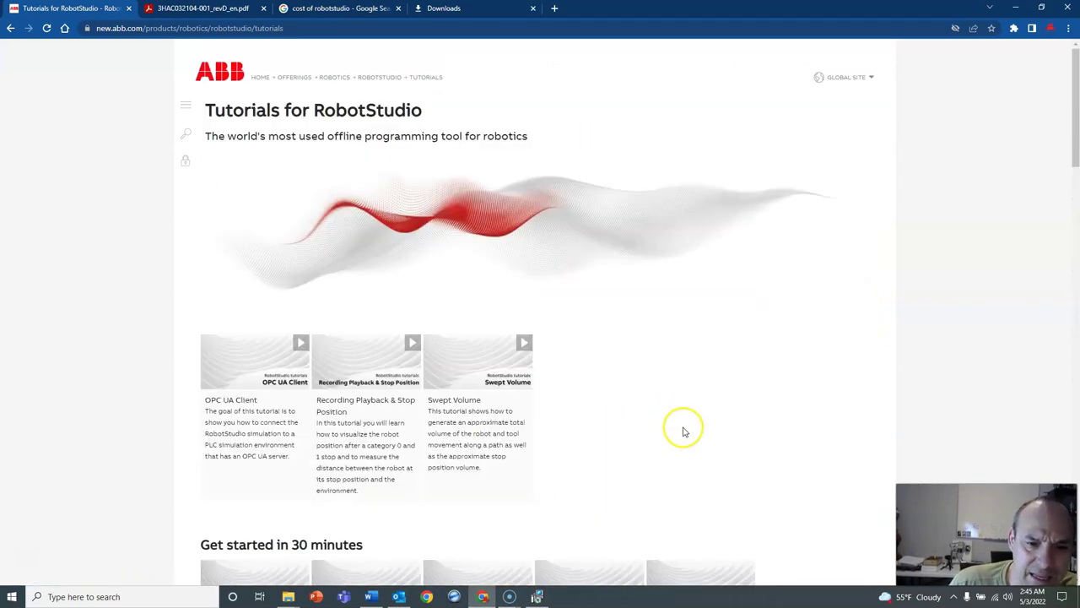
pyautogui.click(537, 597)
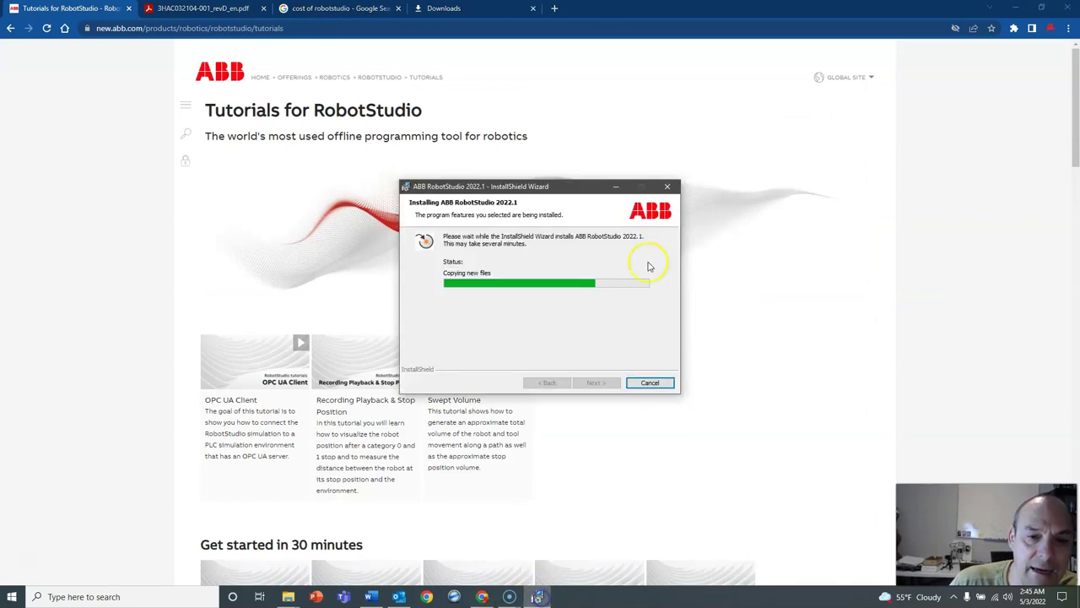
pyautogui.click(787, 379)
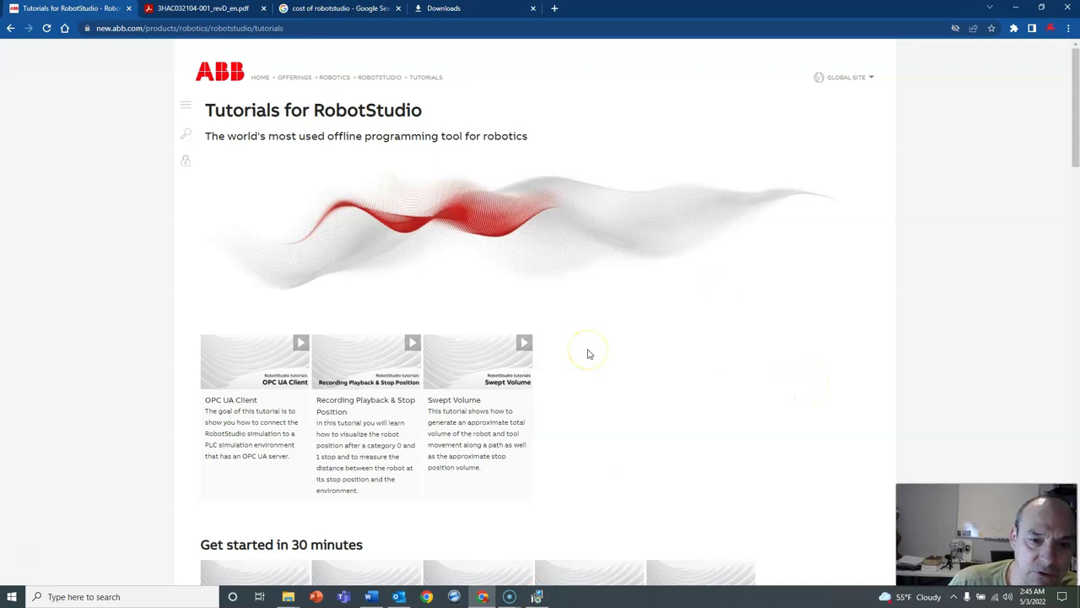
pyautogui.click(579, 343)
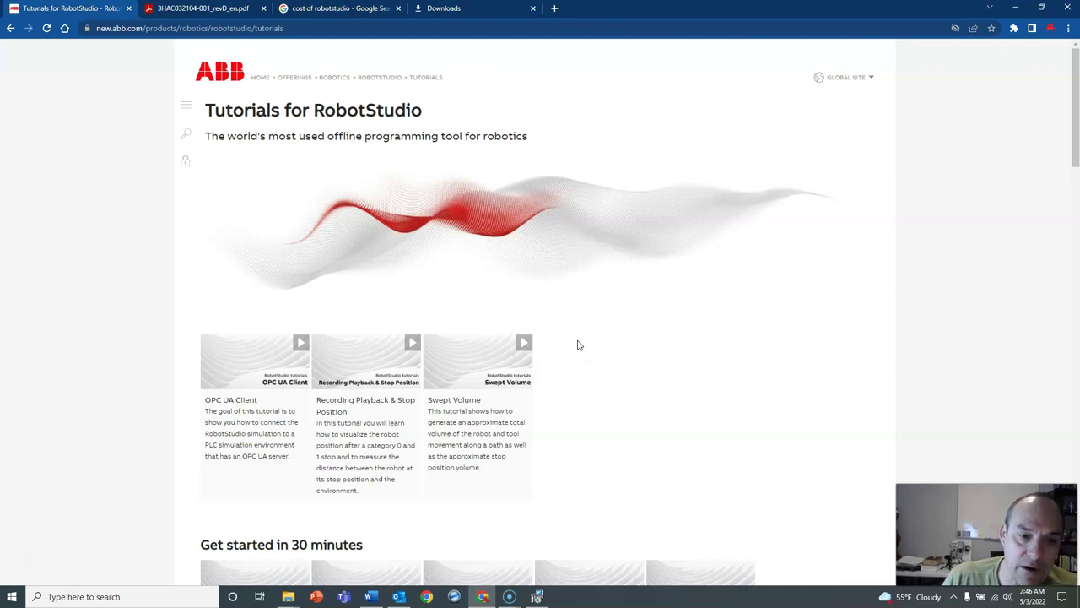
pyautogui.click(537, 596)
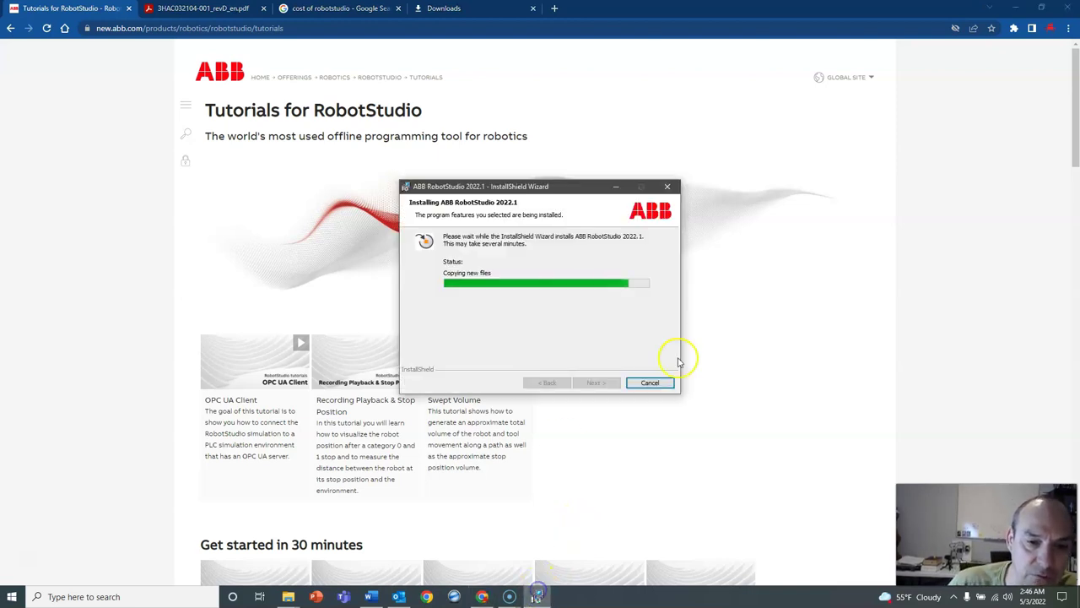
pyautogui.click(762, 333)
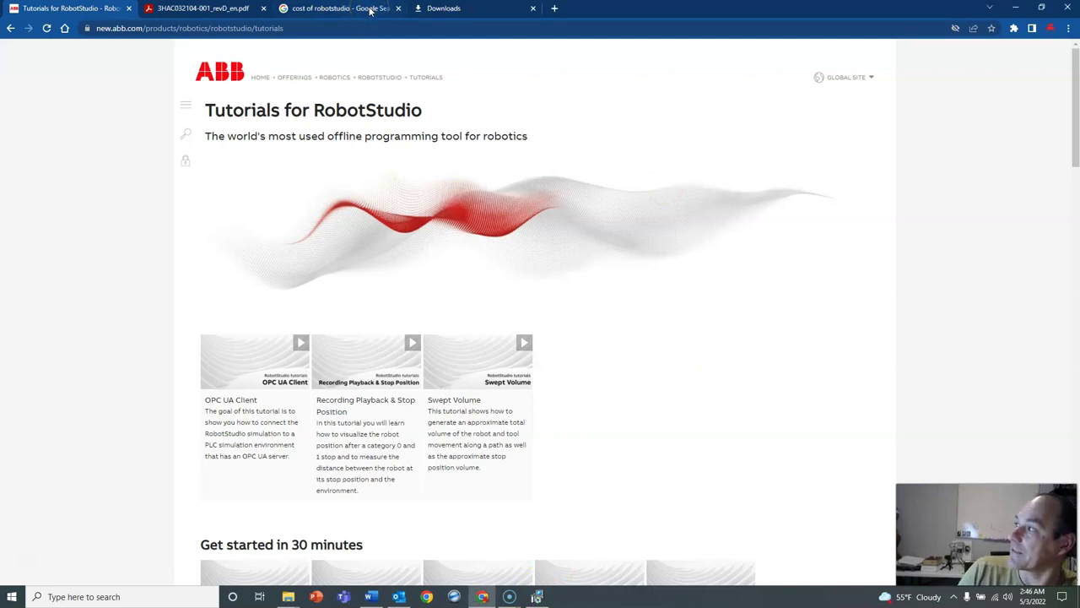
# Review the 'cost of robotstudio' search results, then bring the completed installer forward
pyautogui.click(369, 10)
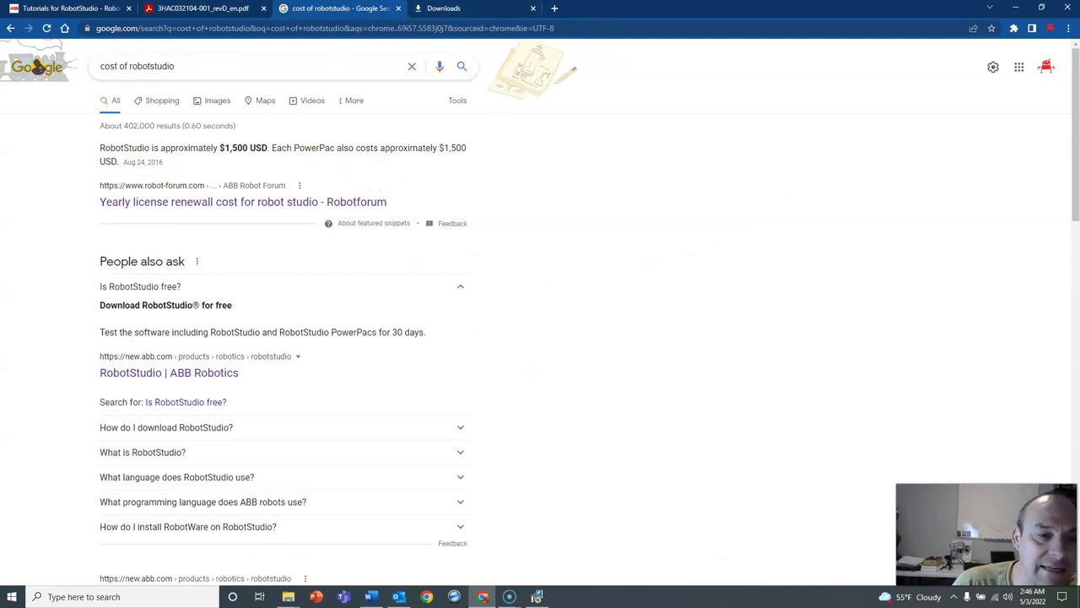
pyautogui.click(199, 66)
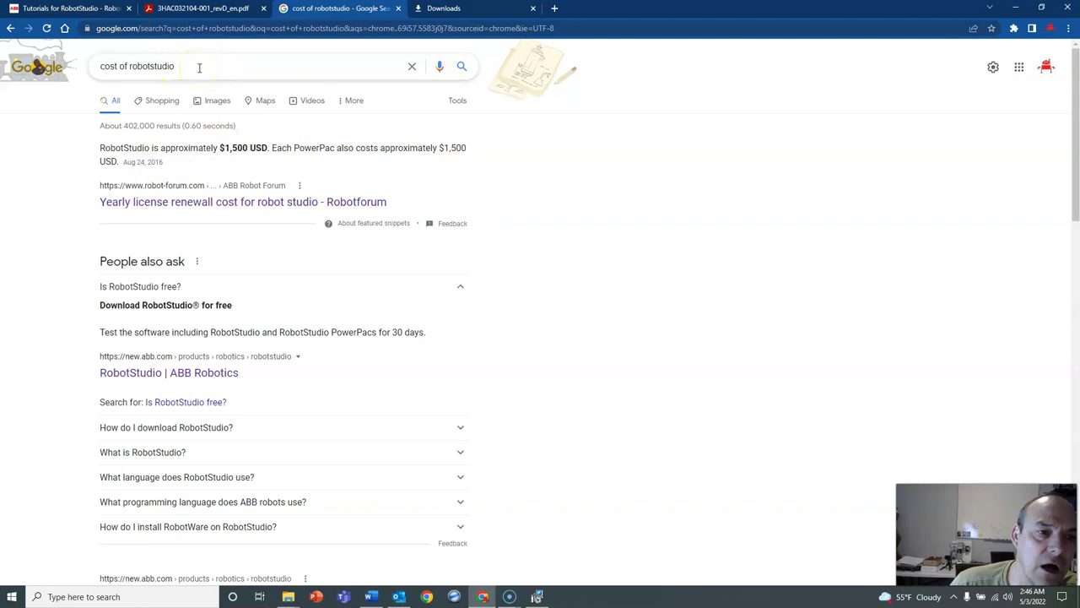
pyautogui.click(195, 69)
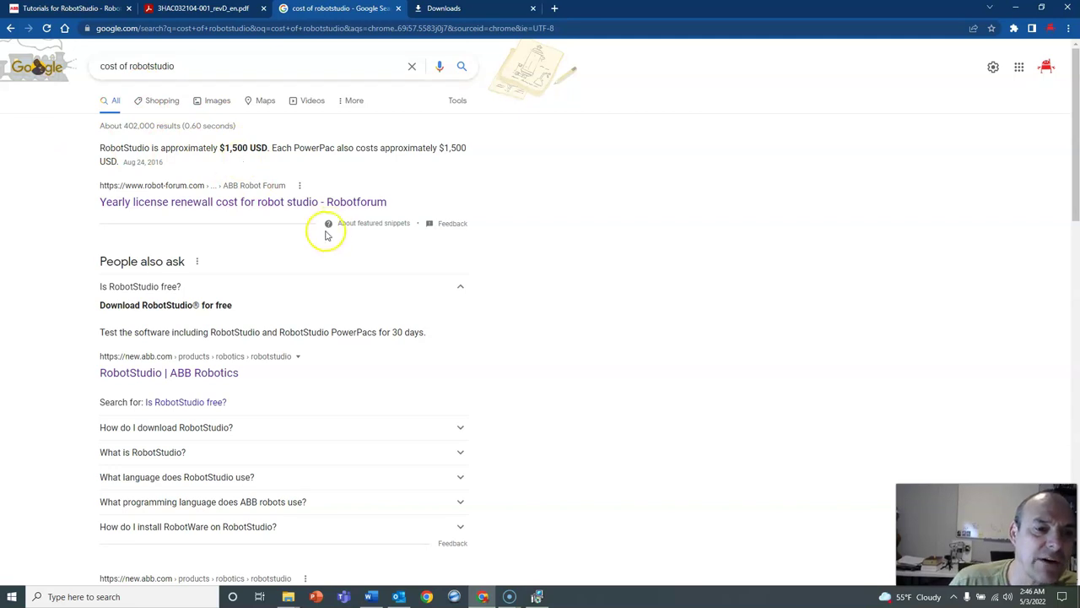
pyautogui.scroll(-3, 363, 295)
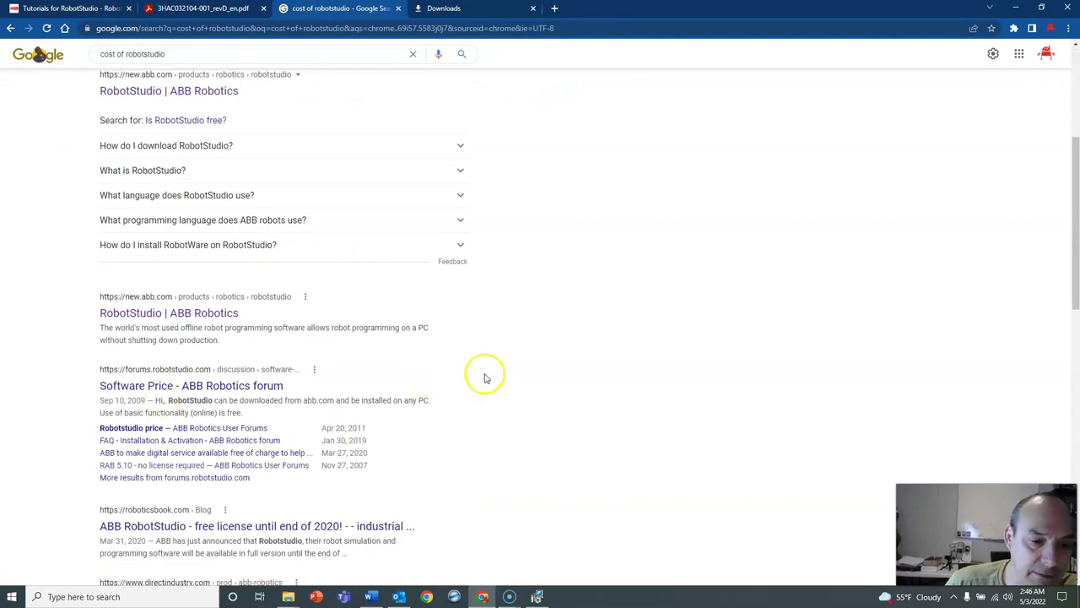
pyautogui.scroll(3, 490, 380)
pyautogui.scroll(-3, 481, 384)
pyautogui.scroll(3, 493, 395)
pyautogui.scroll(1, 493, 395)
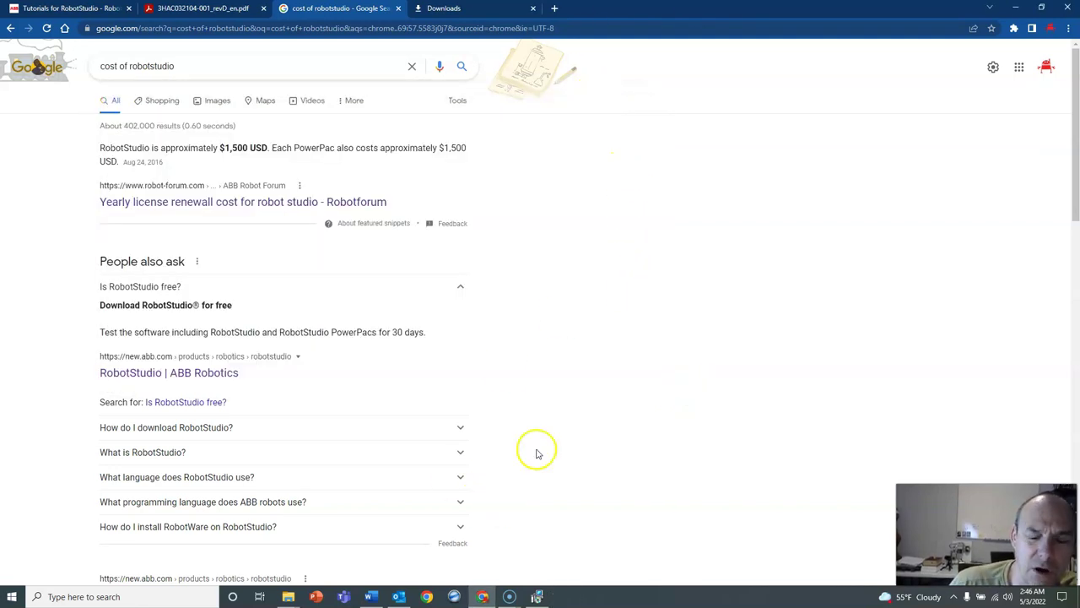
pyautogui.click(537, 597)
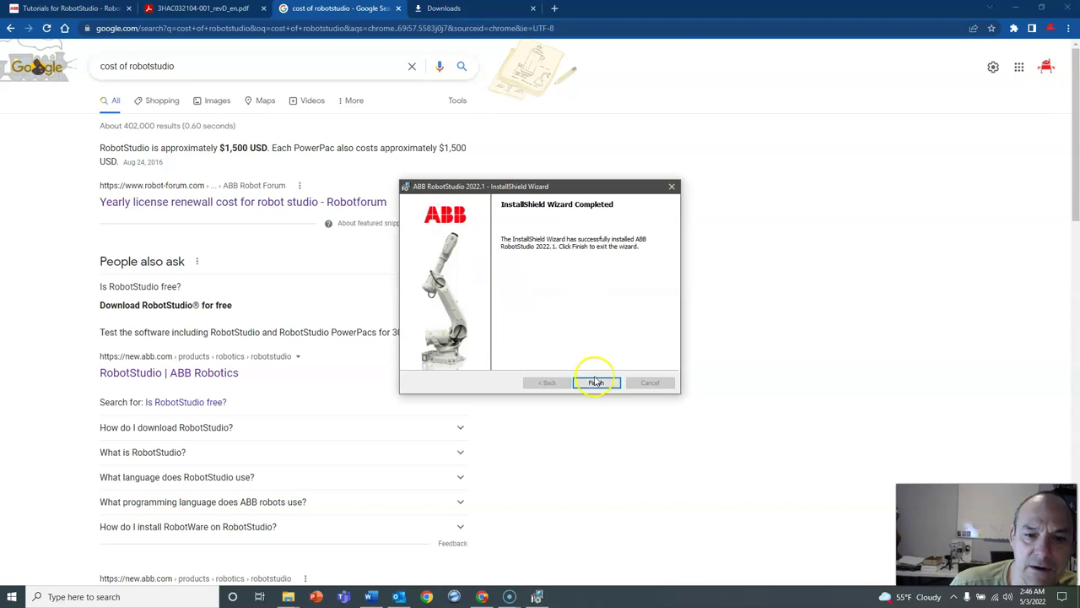
# Finish the installer and launch RobotStudio 2022 from the Start menu's Recently added list
pyautogui.click(597, 384)
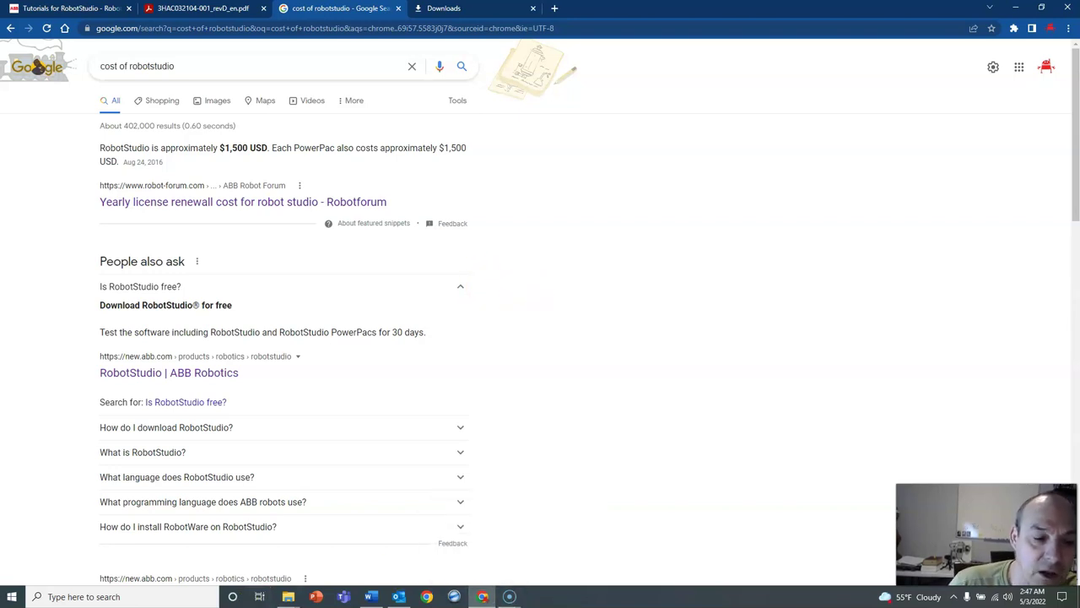
pyautogui.click(12, 597)
pyautogui.scroll(-1, 84, 380)
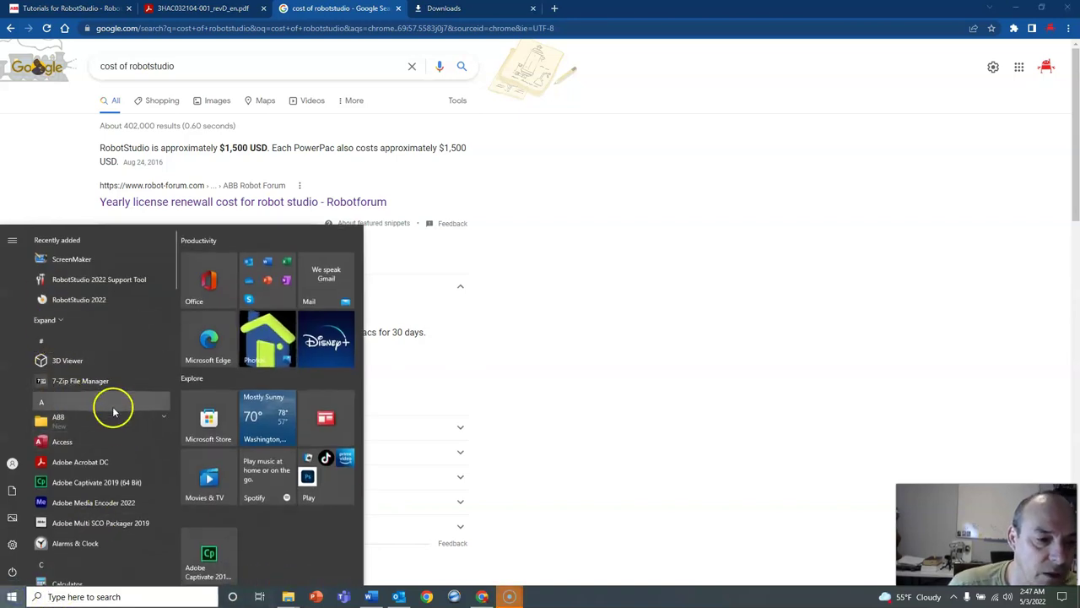
pyautogui.scroll(1, 119, 395)
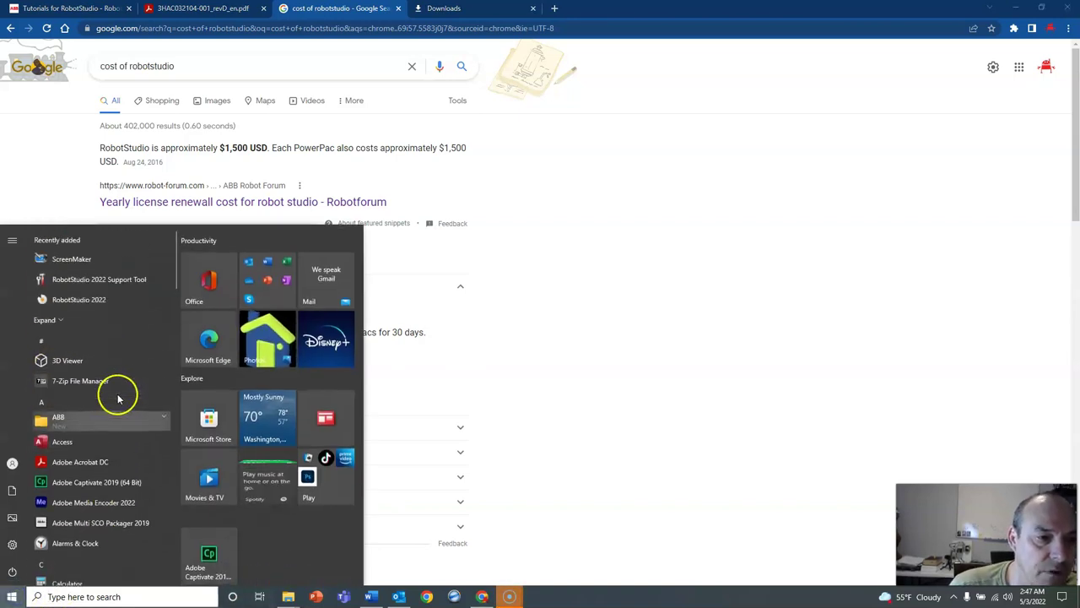
pyautogui.click(79, 300)
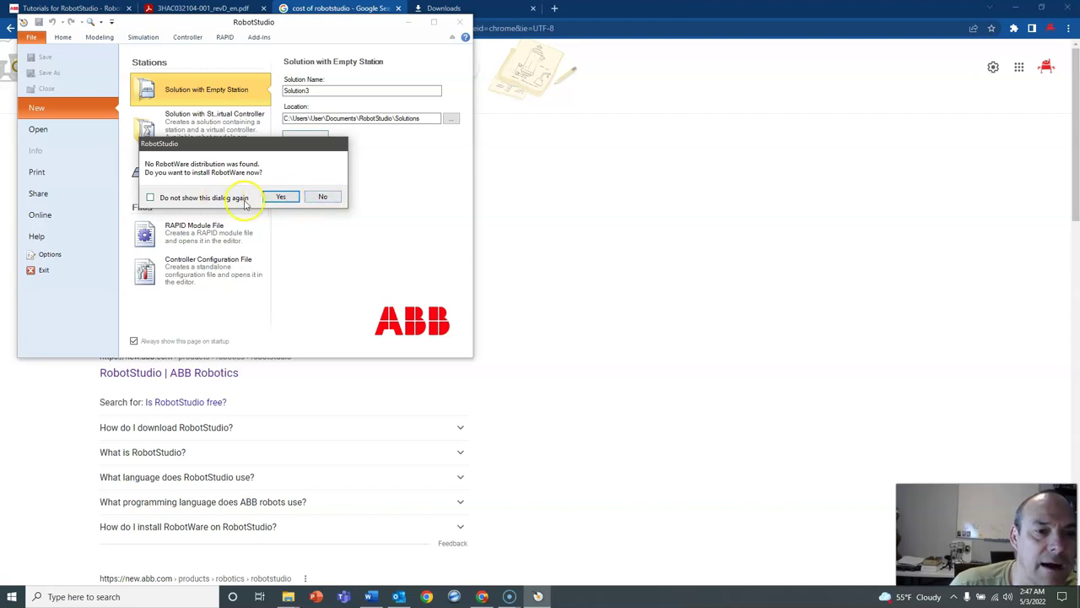
# Decline RobotWare, maximise RobotStudio, revisit its new-solution page, then minimise it
pyautogui.click(323, 196)
pyautogui.moveTo(295, 47); pyautogui.dragTo(452, 135)
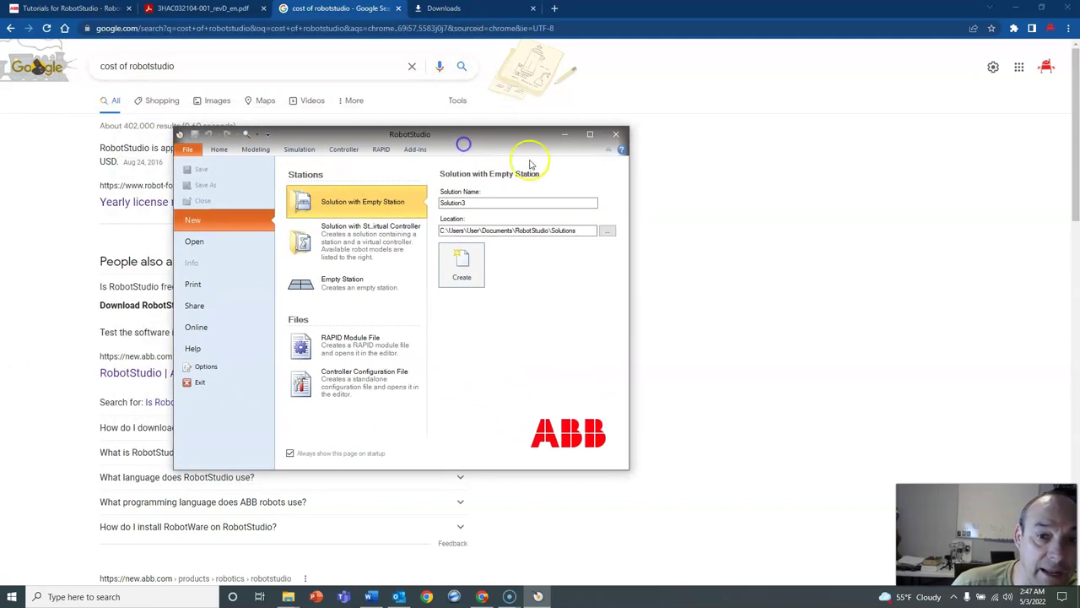
pyautogui.click(592, 134)
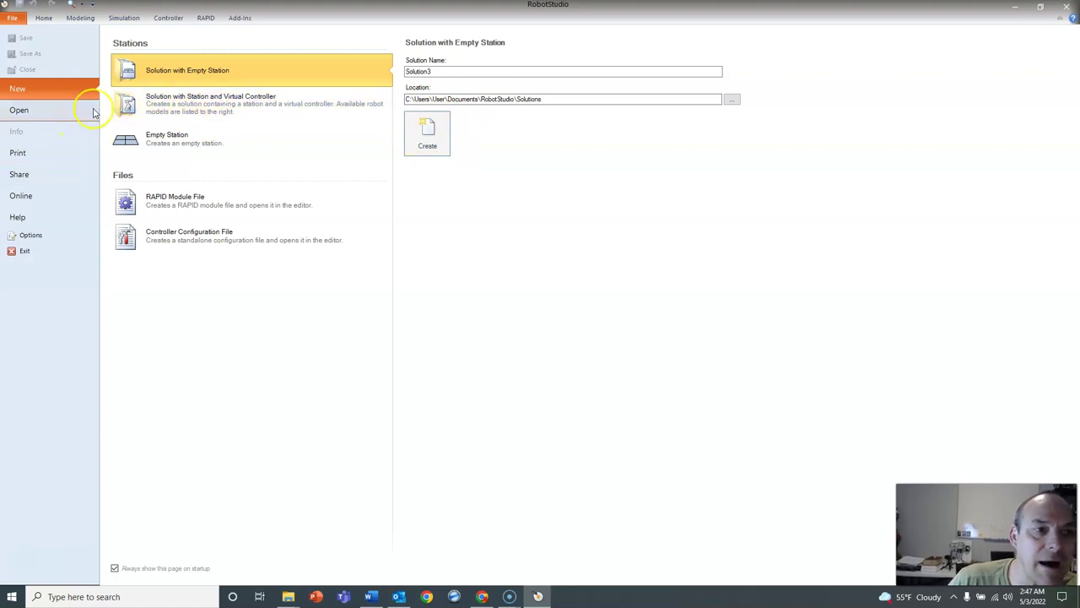
pyautogui.click(43, 18)
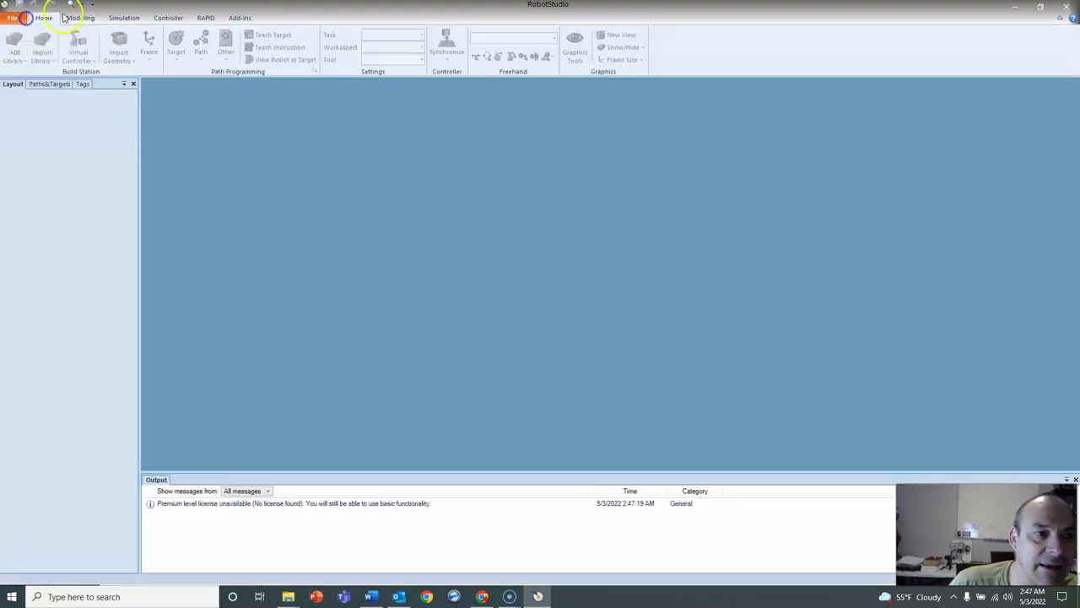
pyautogui.click(13, 18)
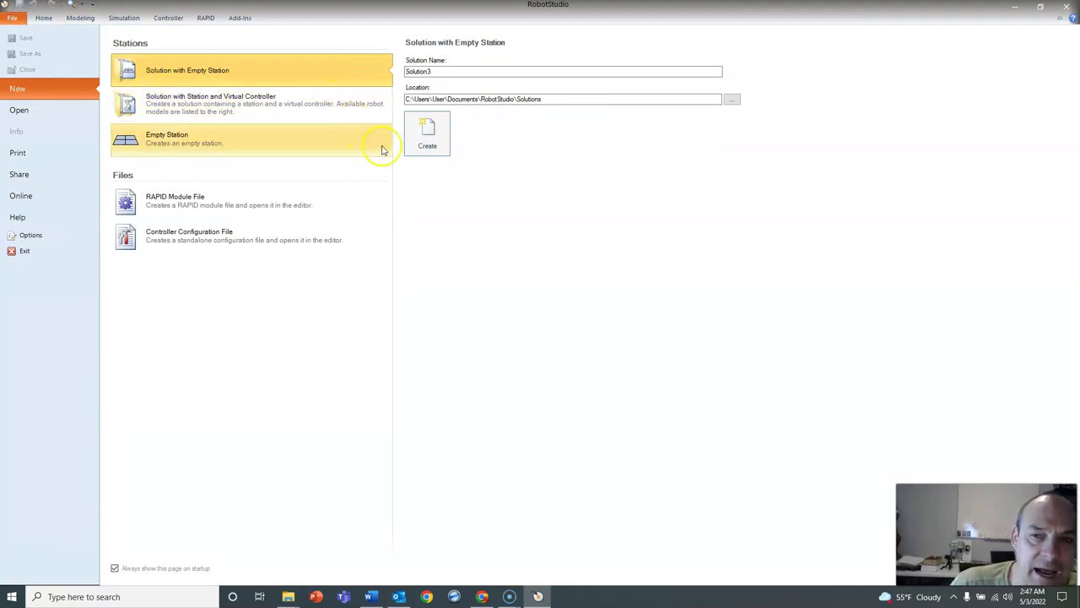
pyautogui.click(1015, 7)
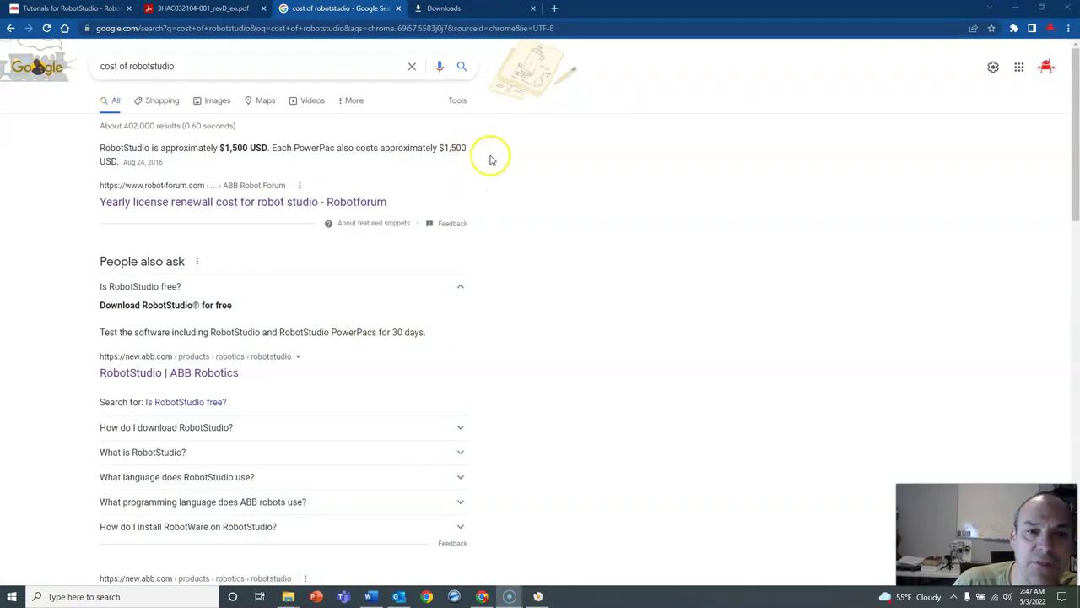
pyautogui.click(518, 144)
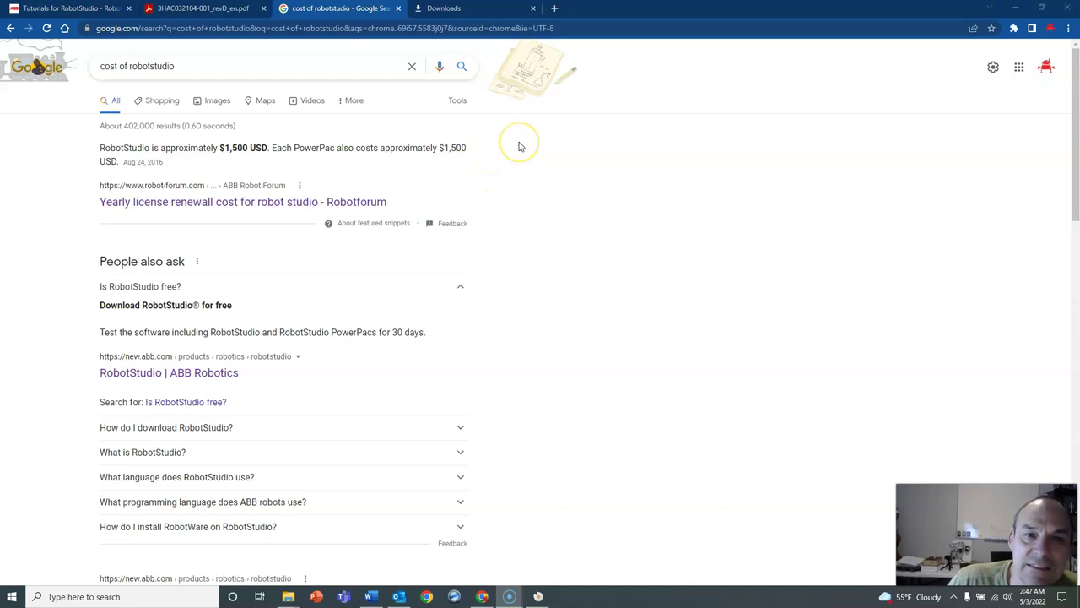
pyautogui.click(530, 162)
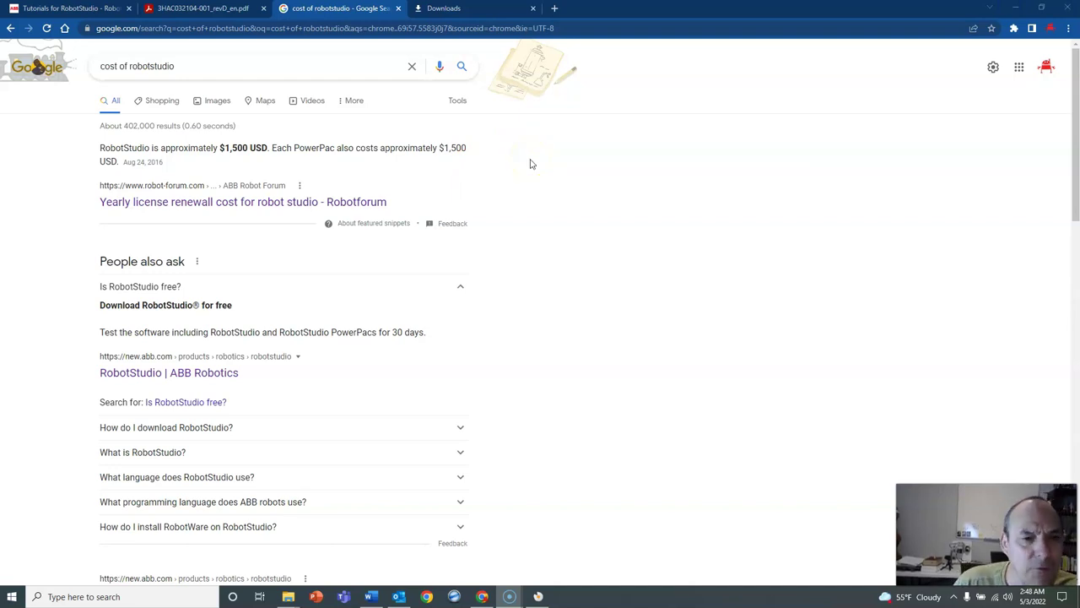
pyautogui.click(583, 160)
pyautogui.click(511, 291)
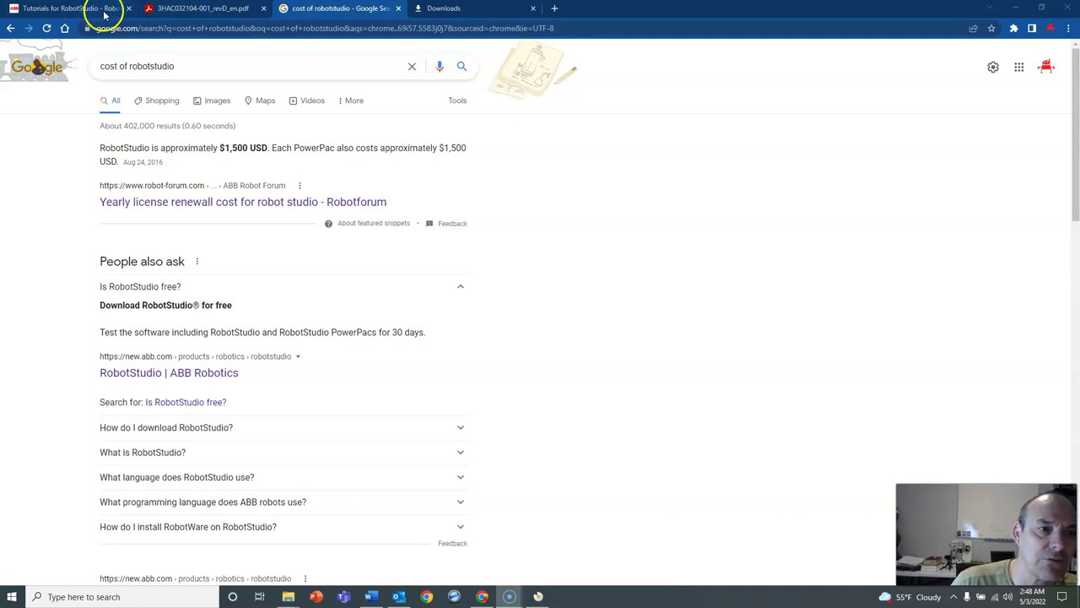
# Browse the Tutorials for RobotStudio page, then bring RobotStudio back to the front
pyautogui.click(71, 9)
pyautogui.scroll(-3, 371, 422)
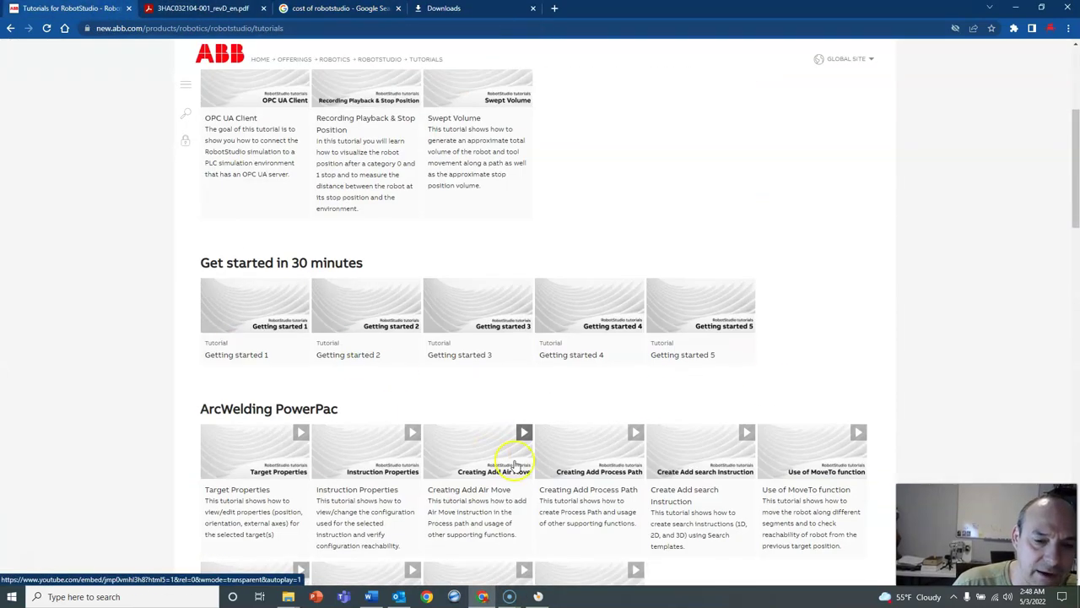
pyautogui.scroll(-3, 544, 439)
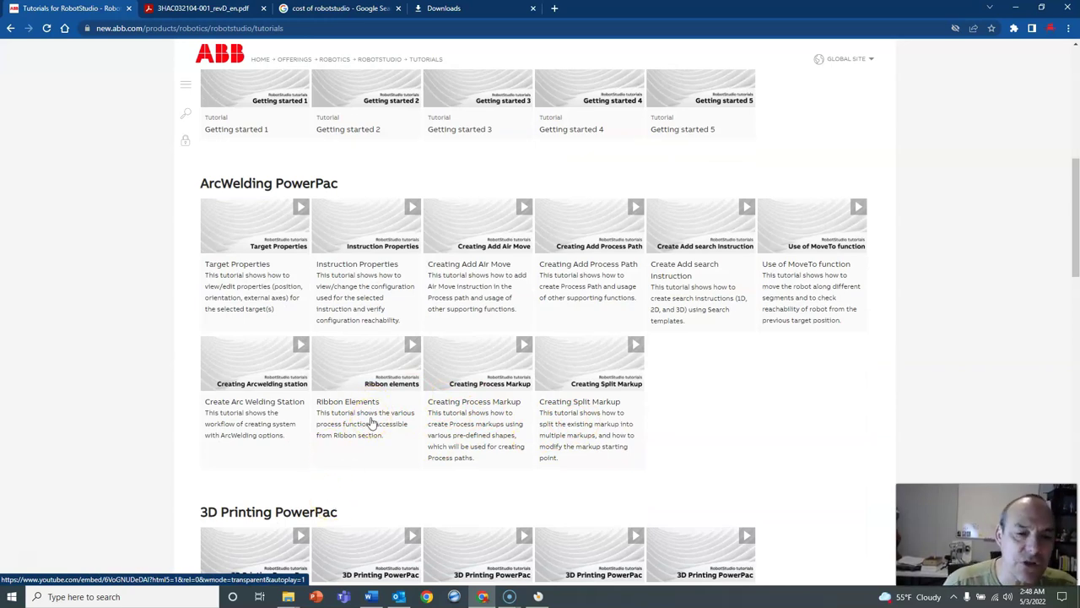
pyautogui.click(537, 597)
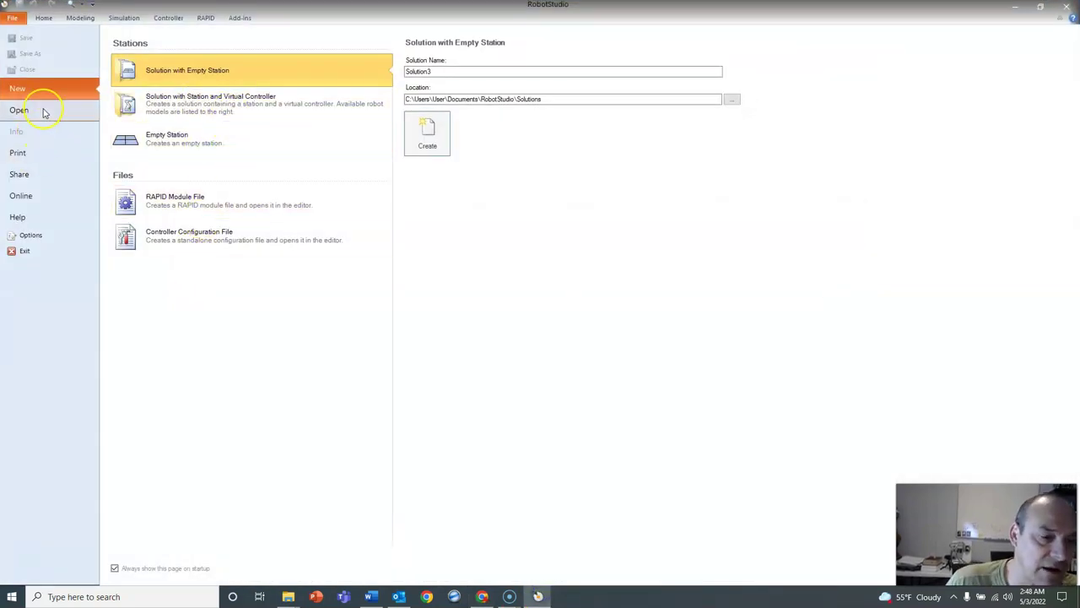
pyautogui.click(44, 18)
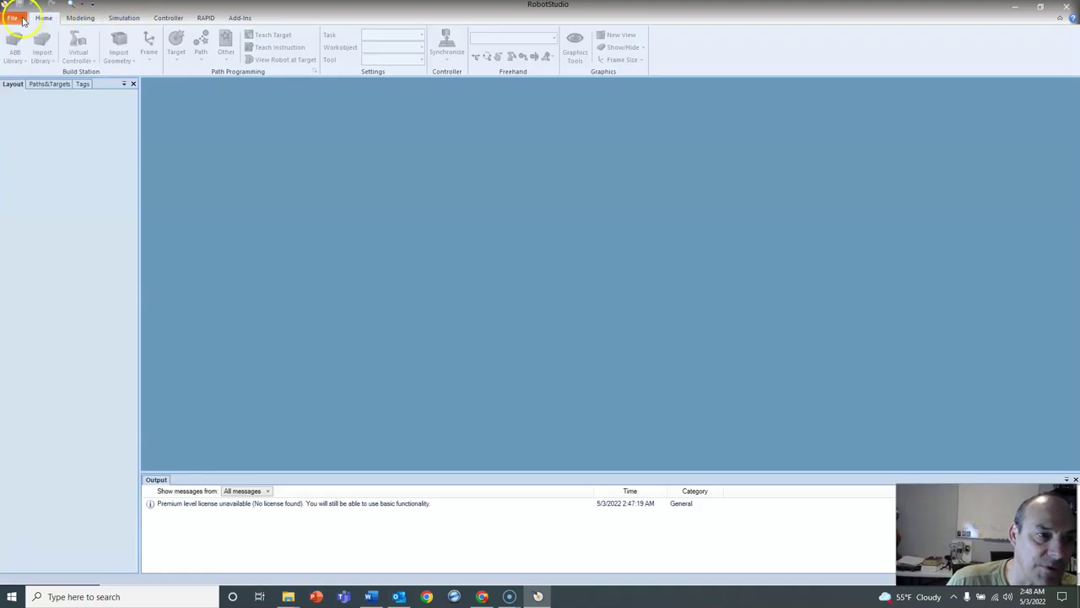
pyautogui.click(12, 18)
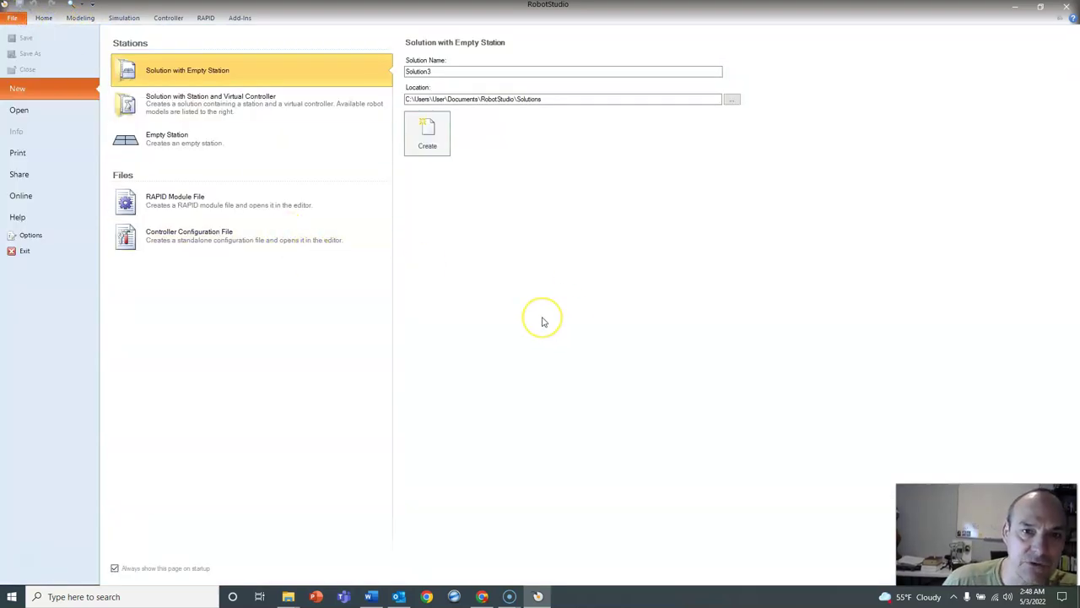